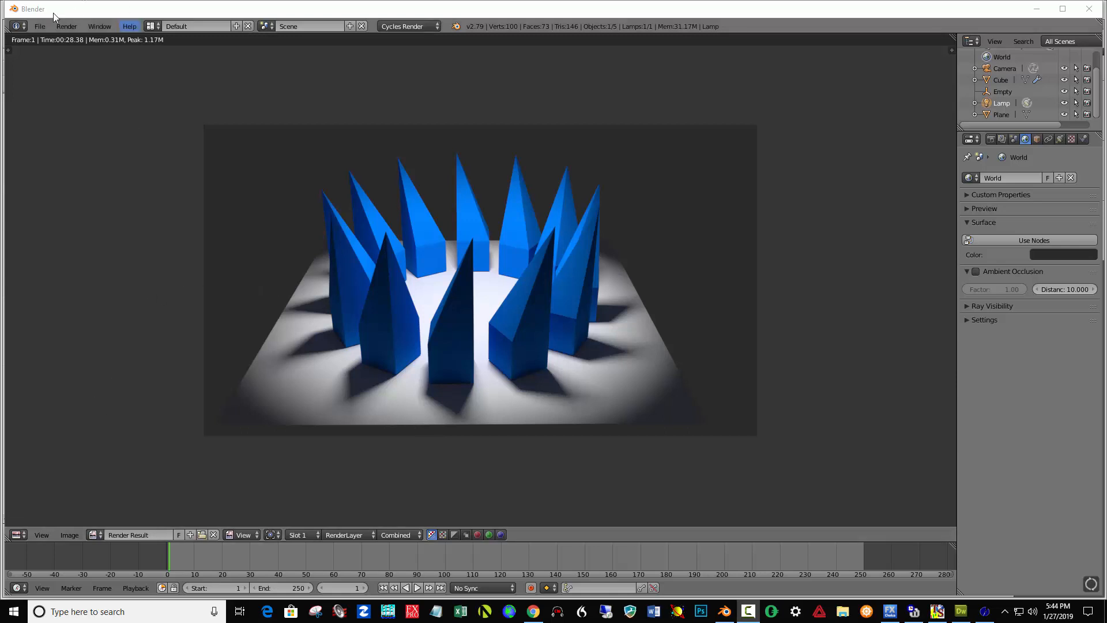
Start a new file with the default scene.
click(40, 27)
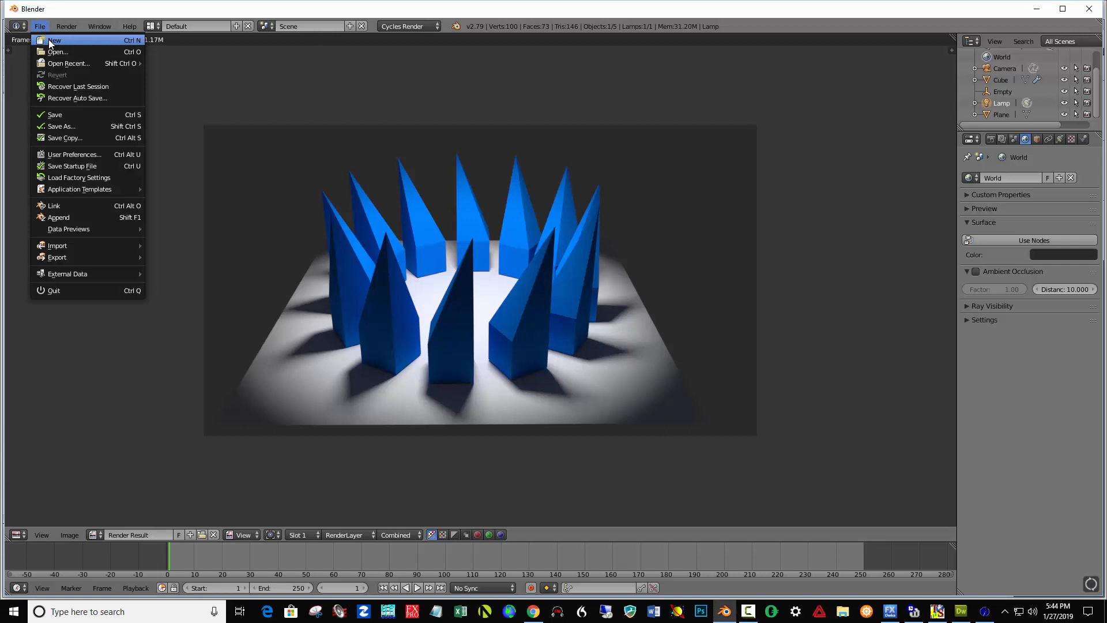
click(48, 40)
click(49, 48)
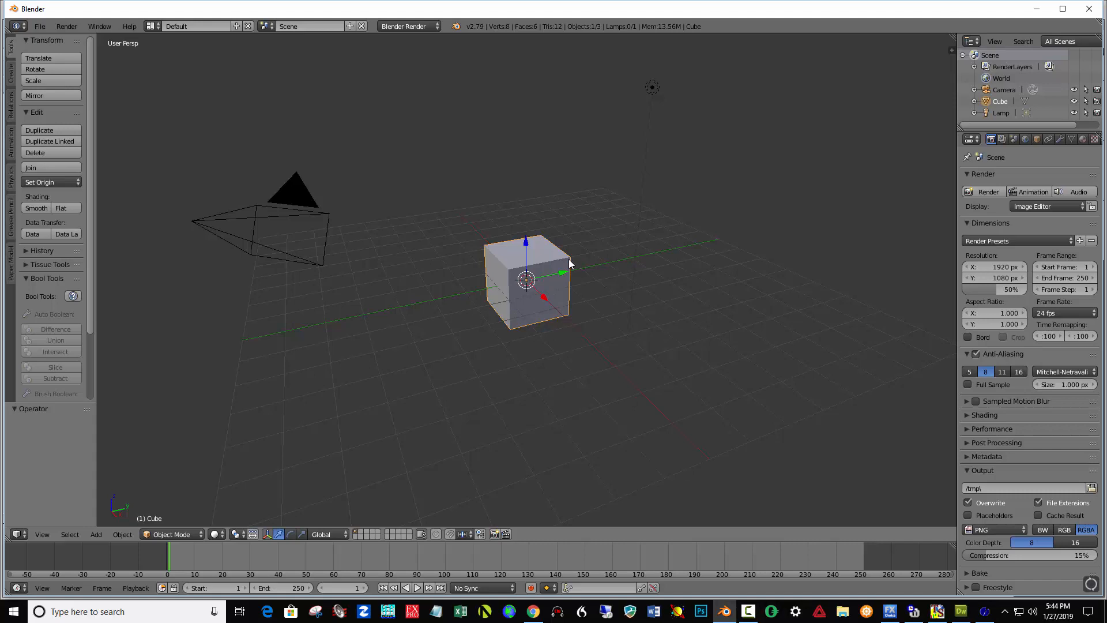
Add a Plain Axes empty at the scene origin.
key(shift+a)
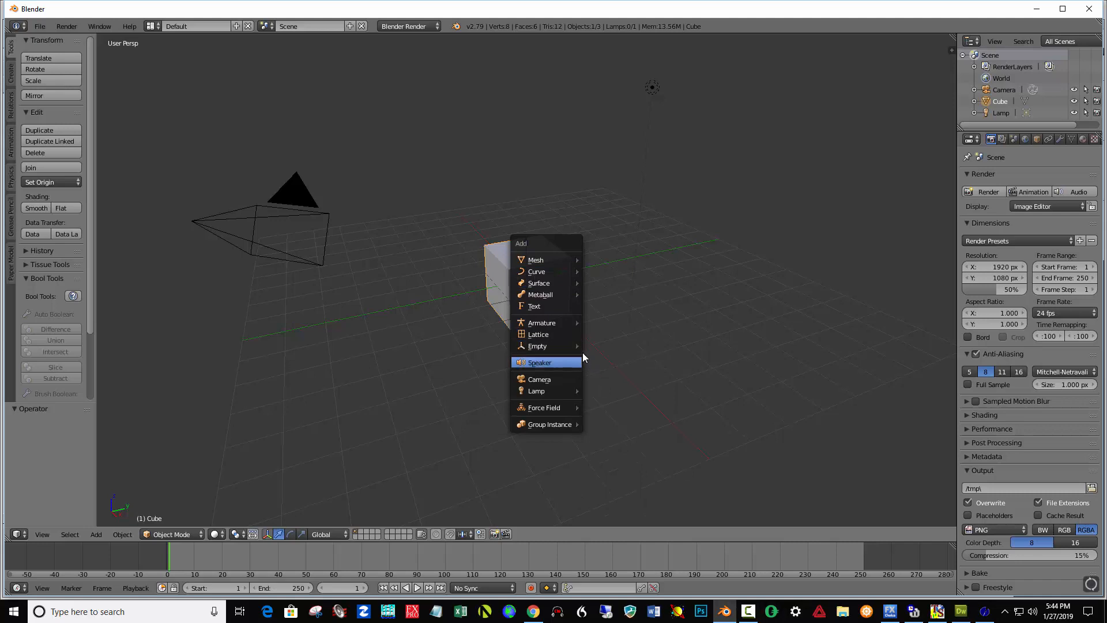
mouse_move(576, 350)
click(620, 348)
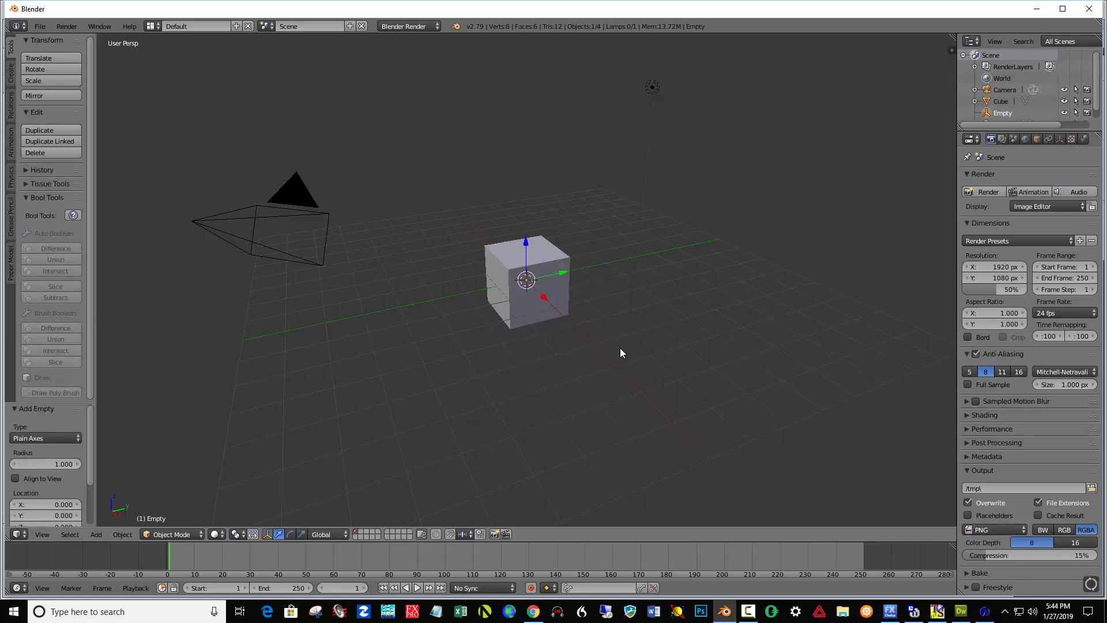
Move the cube along the X axis by about -5.7 units.
right_click(550, 252)
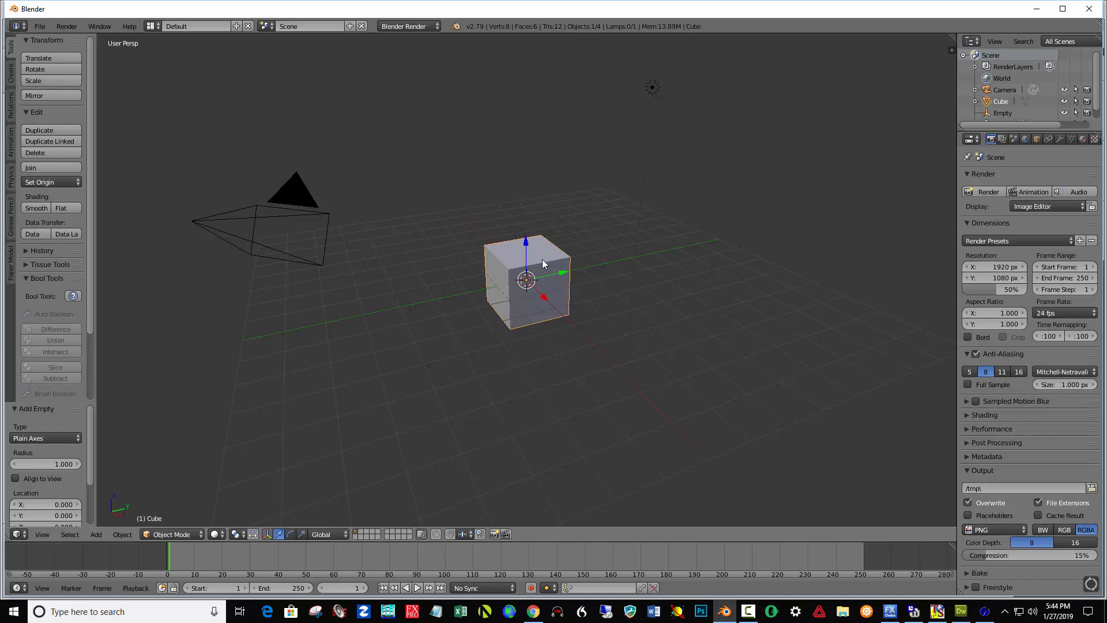
key(g)
key(x)
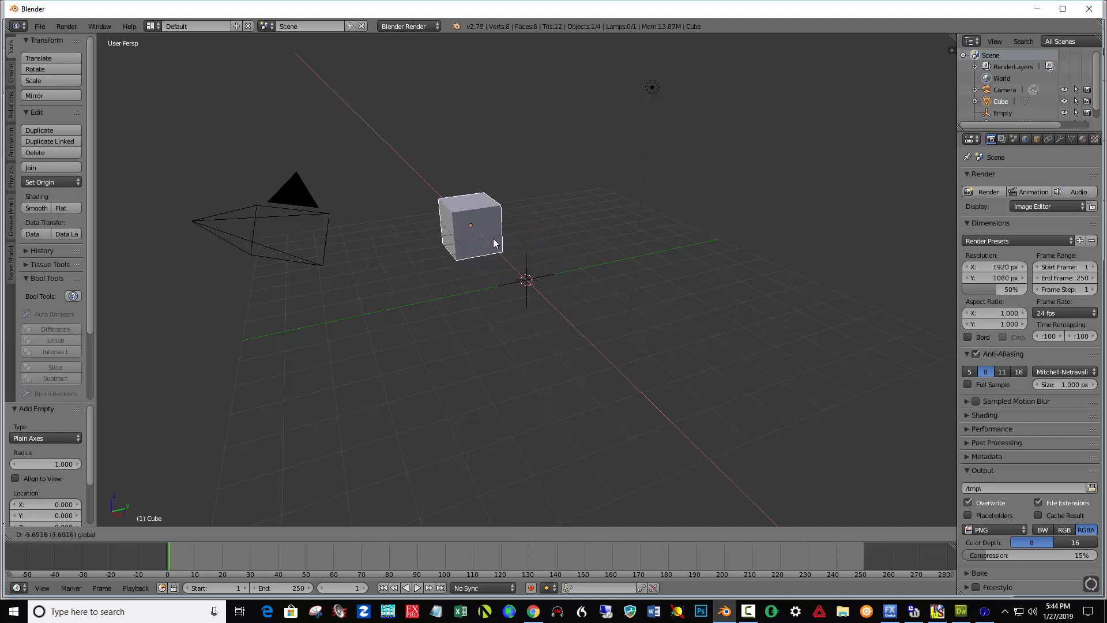
click(494, 243)
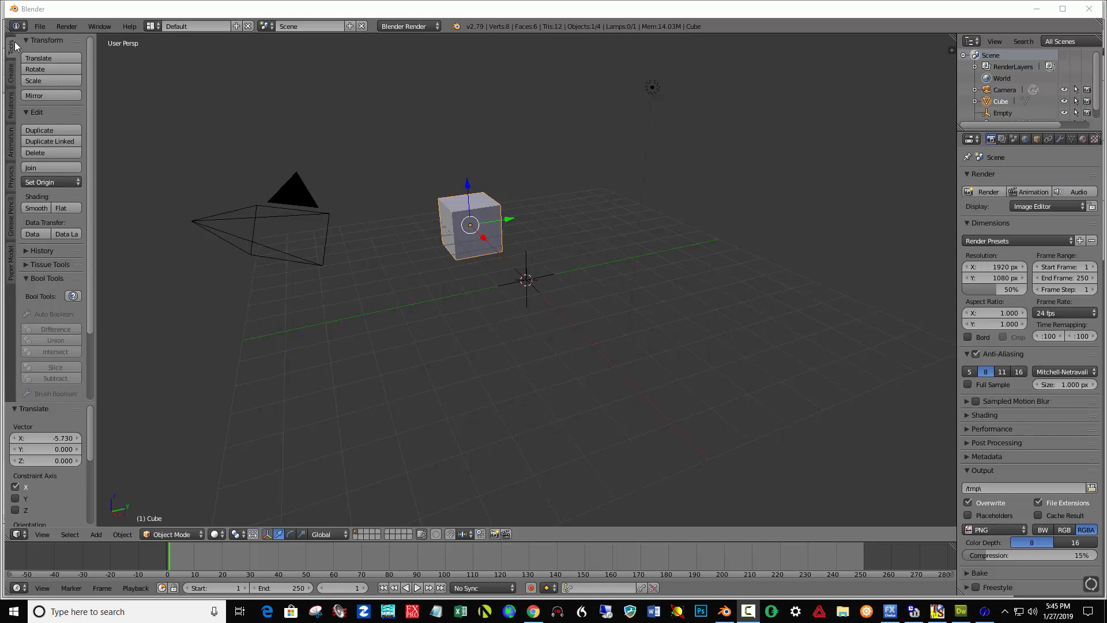
Set the cube's origin to the 3D cursor.
click(55, 181)
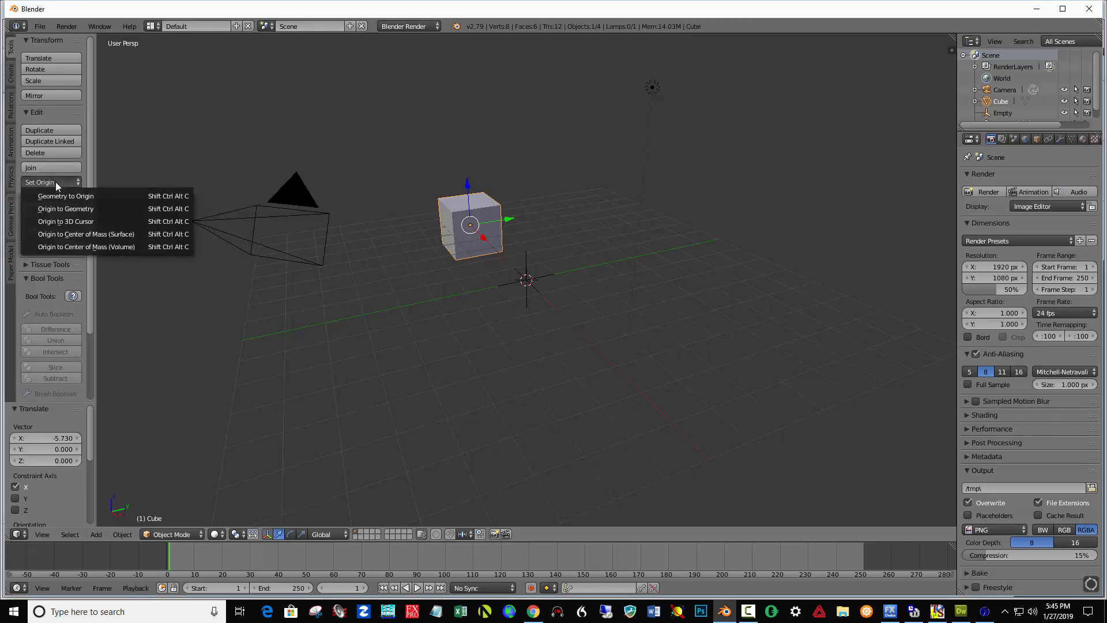
click(60, 217)
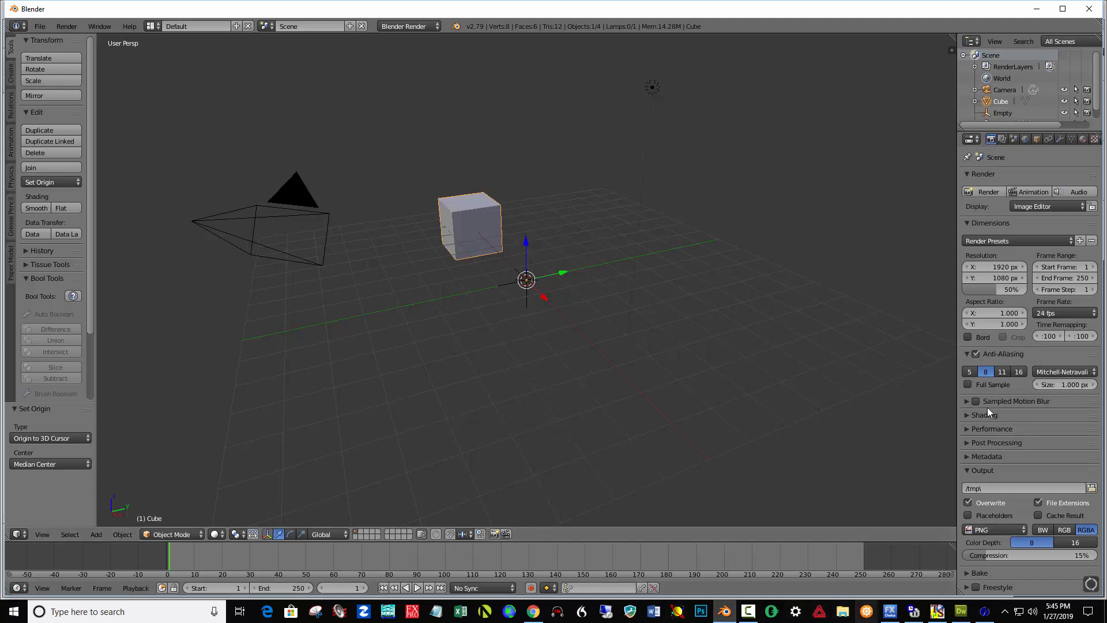
Add an Array modifier to the cube with a count of 12.
click(1060, 140)
click(1037, 179)
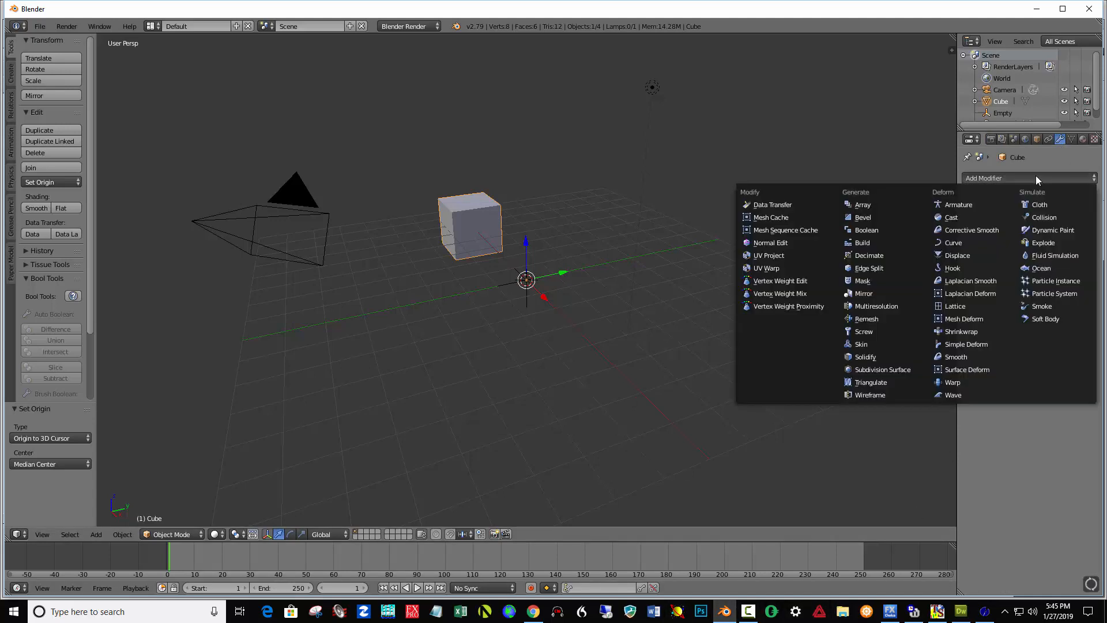
click(865, 204)
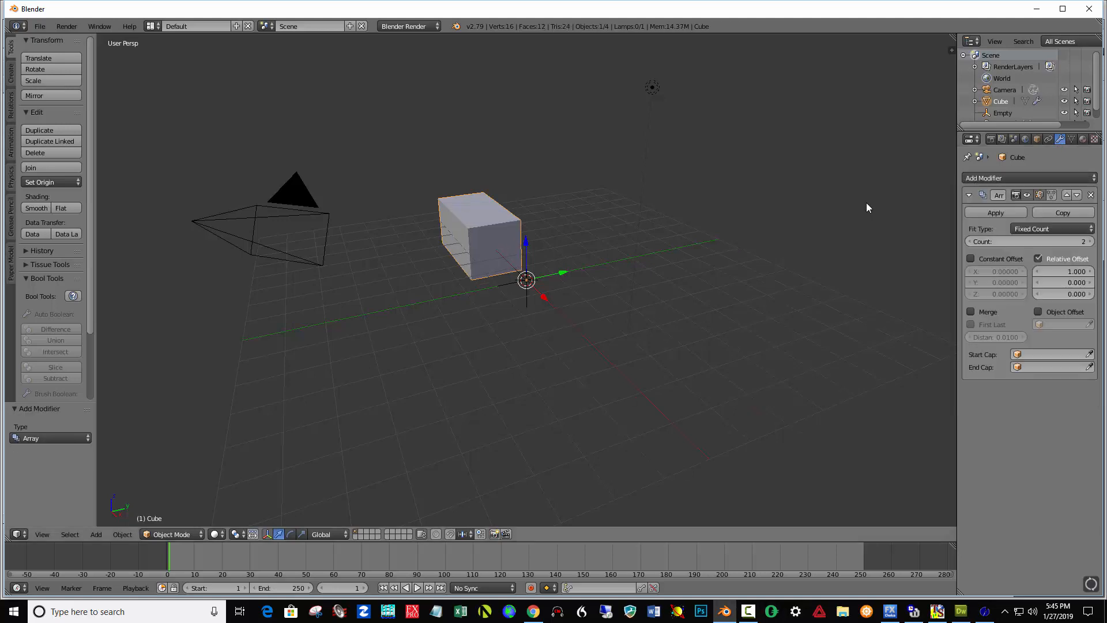
click(1007, 240)
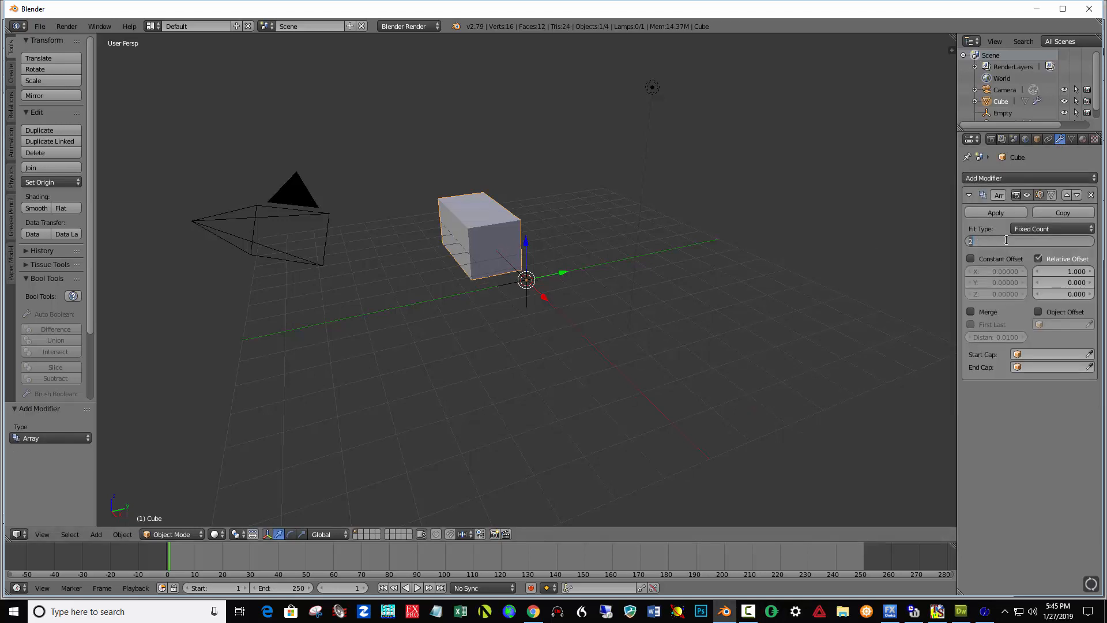
text(12)
key(Return)
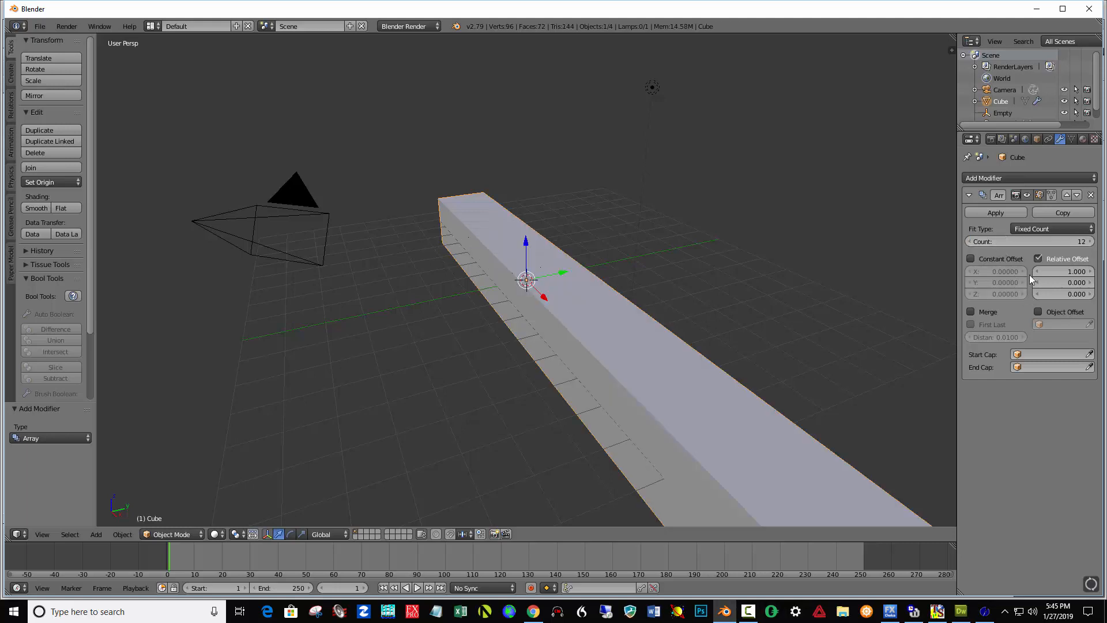
Disable the array's relative offset, enable constant and object offsets, and use the Empty as offset object.
click(1039, 258)
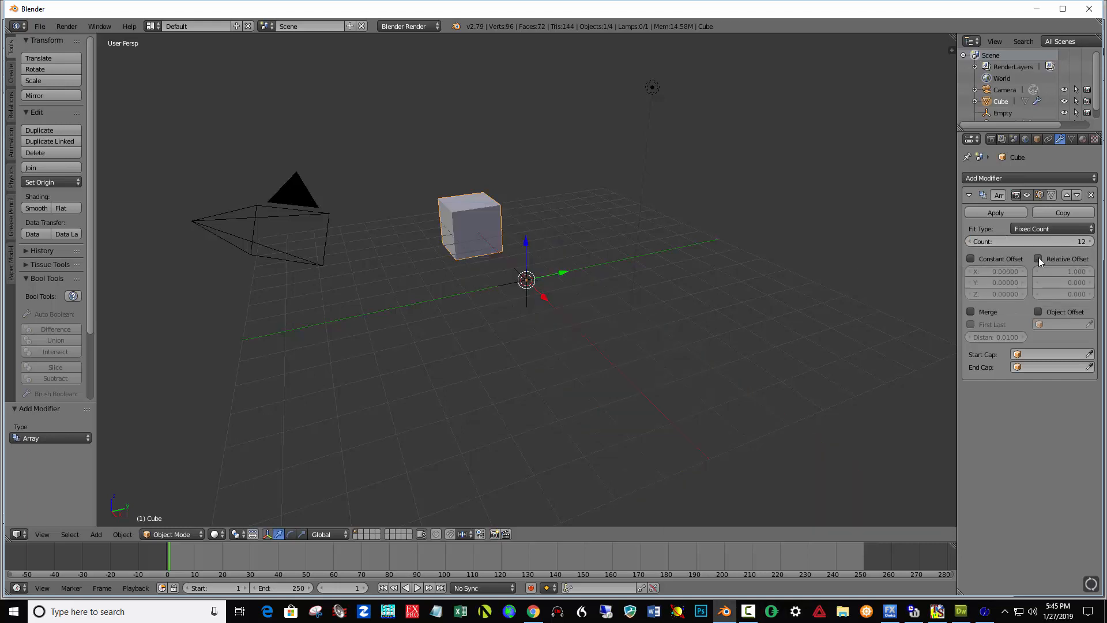
click(1039, 312)
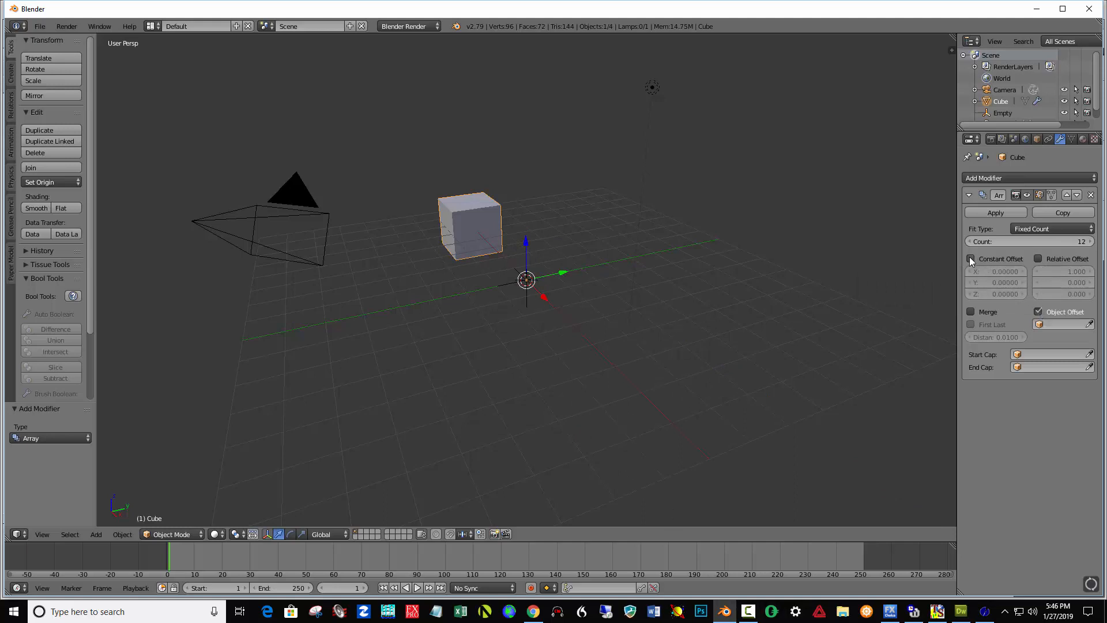
click(971, 258)
click(1048, 324)
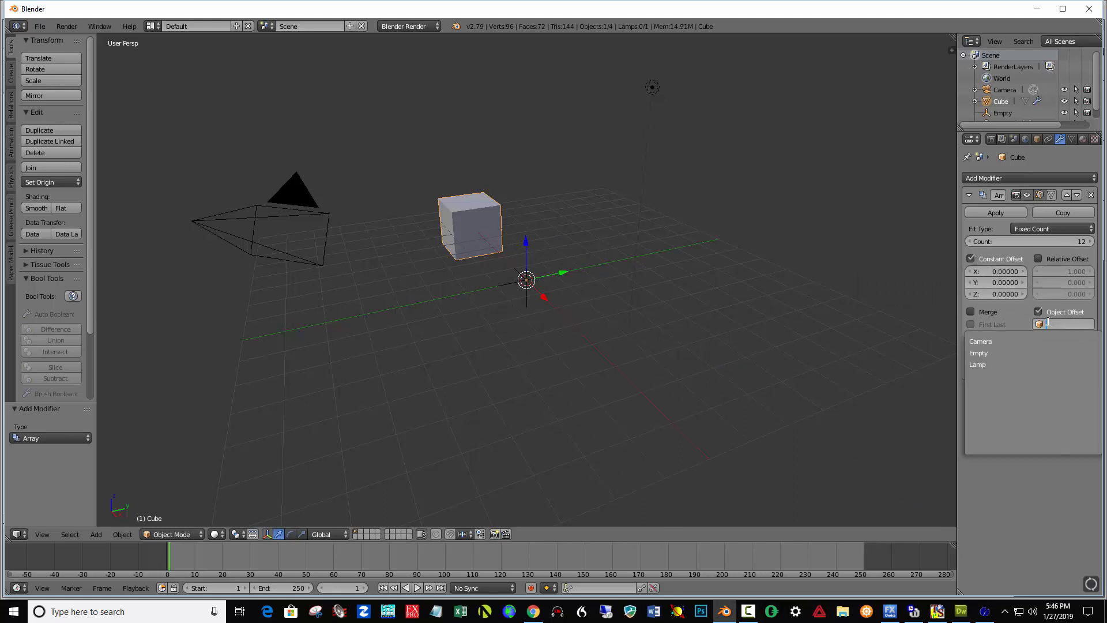
click(992, 353)
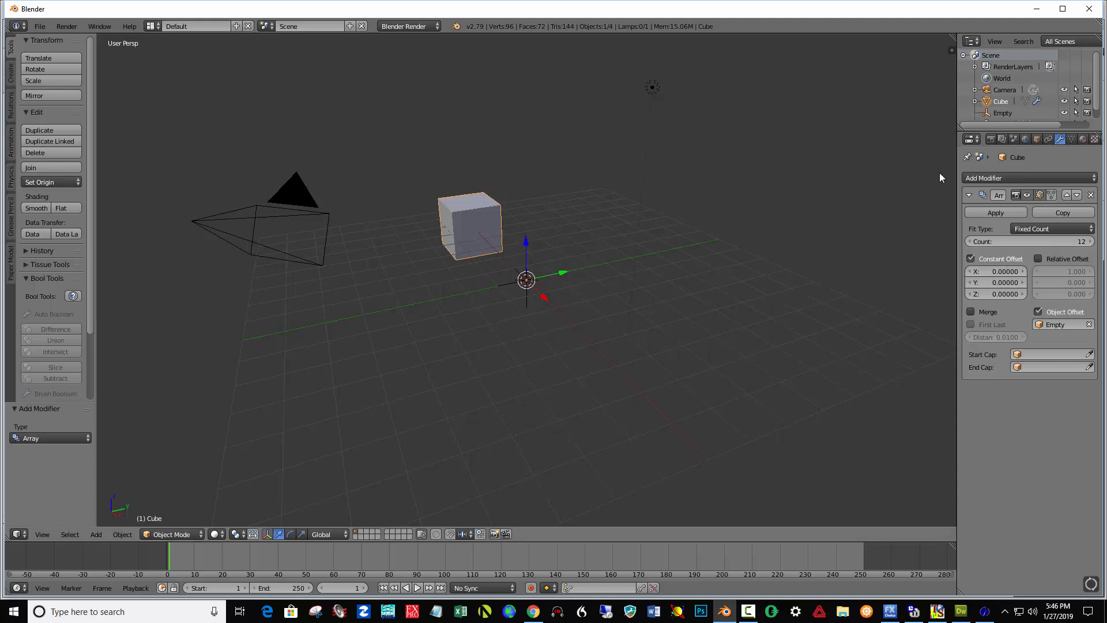
Select the Empty and set its Z rotation to 30°.
click(1005, 113)
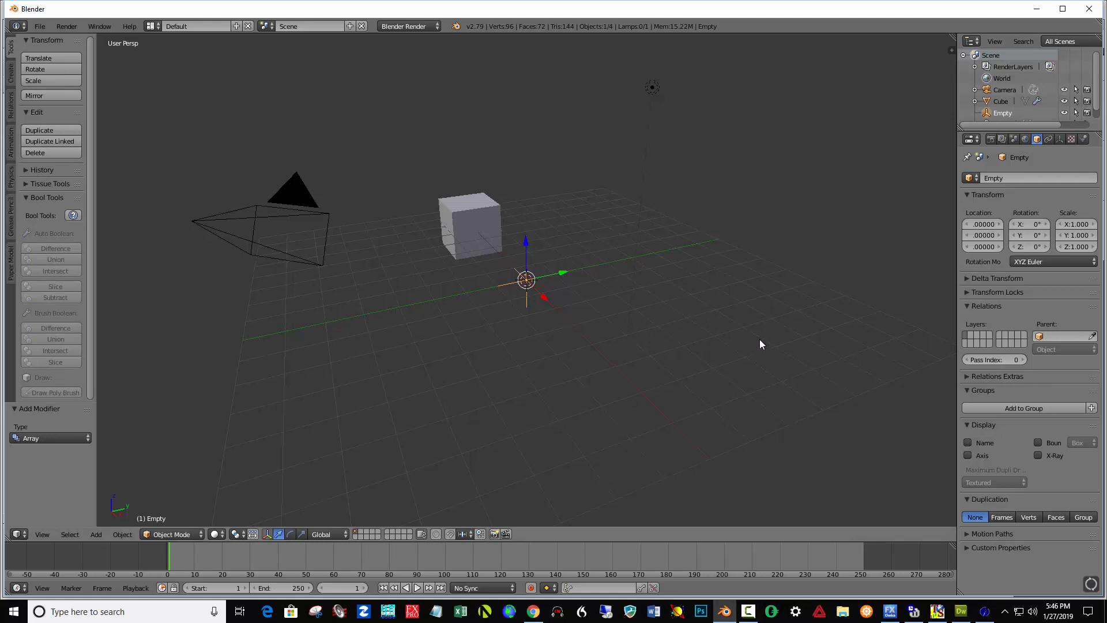
key(n)
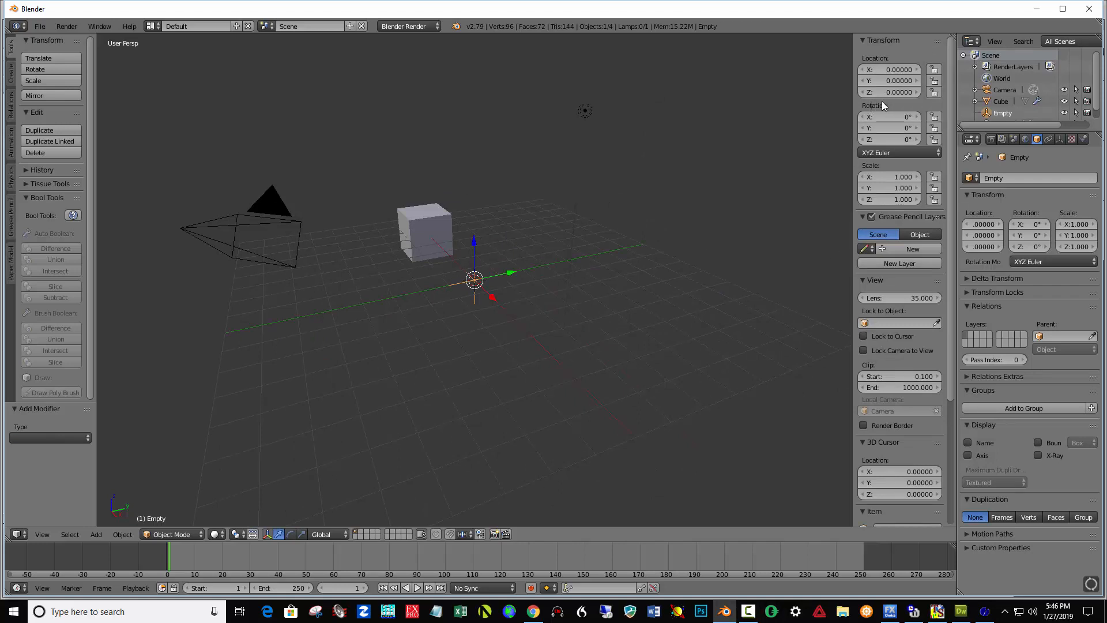
click(897, 138)
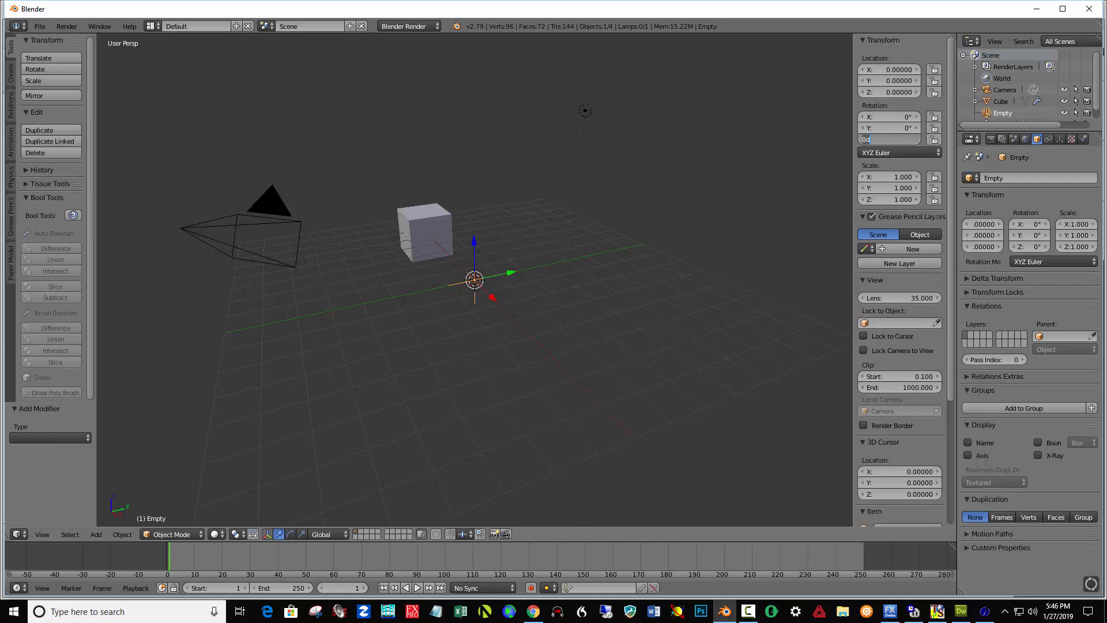
text(30)
key(Return)
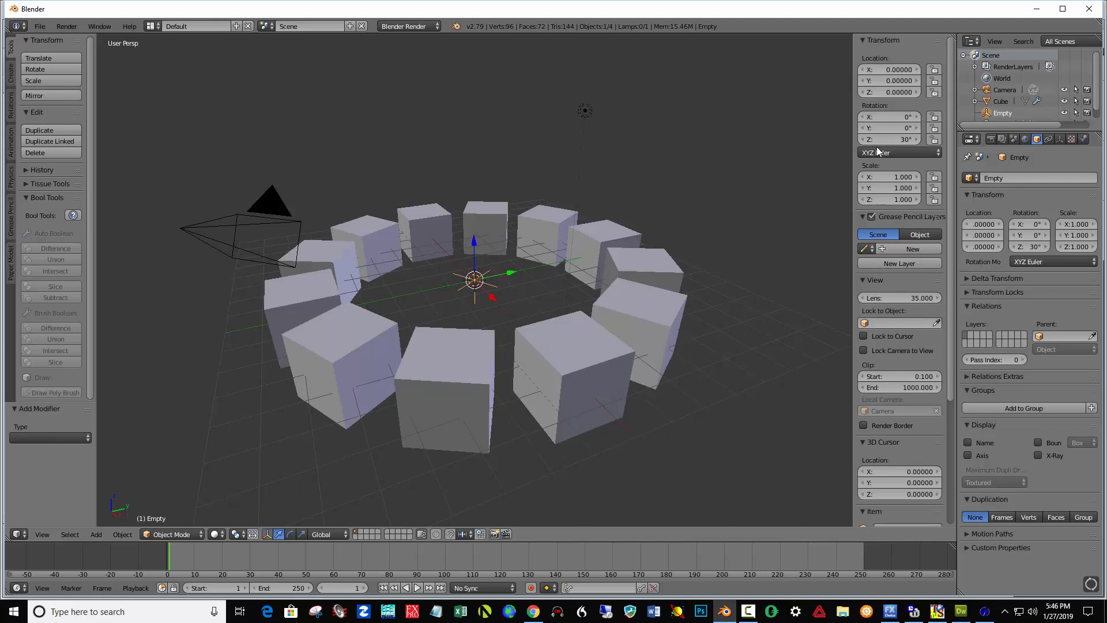
Adjust the Empty's Z rotation slightly and re-enter it as 30°.
mouse_move(882, 140)
mouse_down()
mouse_move(893, 140)
mouse_move(828, 139)
mouse_move(872, 140)
mouse_up()
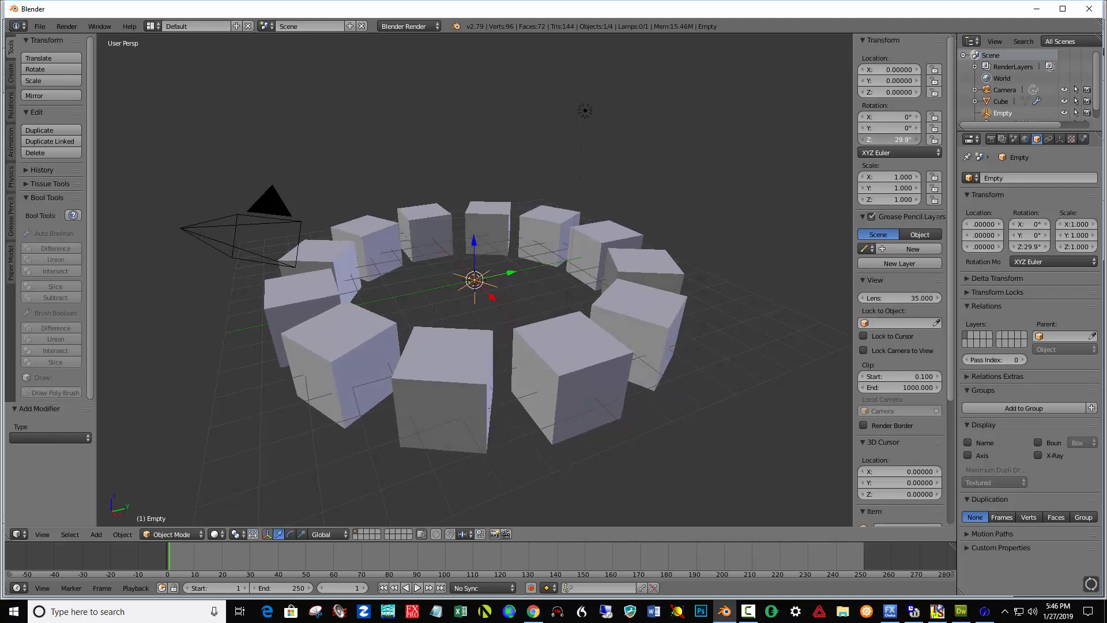
click(894, 141)
text(30)
key(Return)
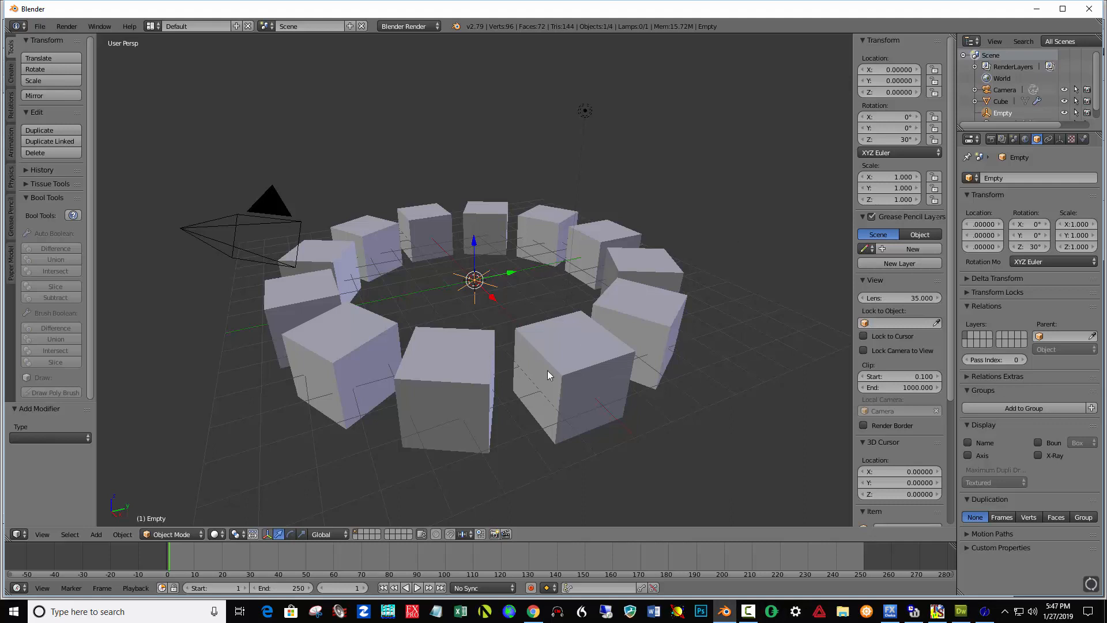
Select the cube, open its material settings, and switch the render engine to Cycles Render.
right_click(420, 362)
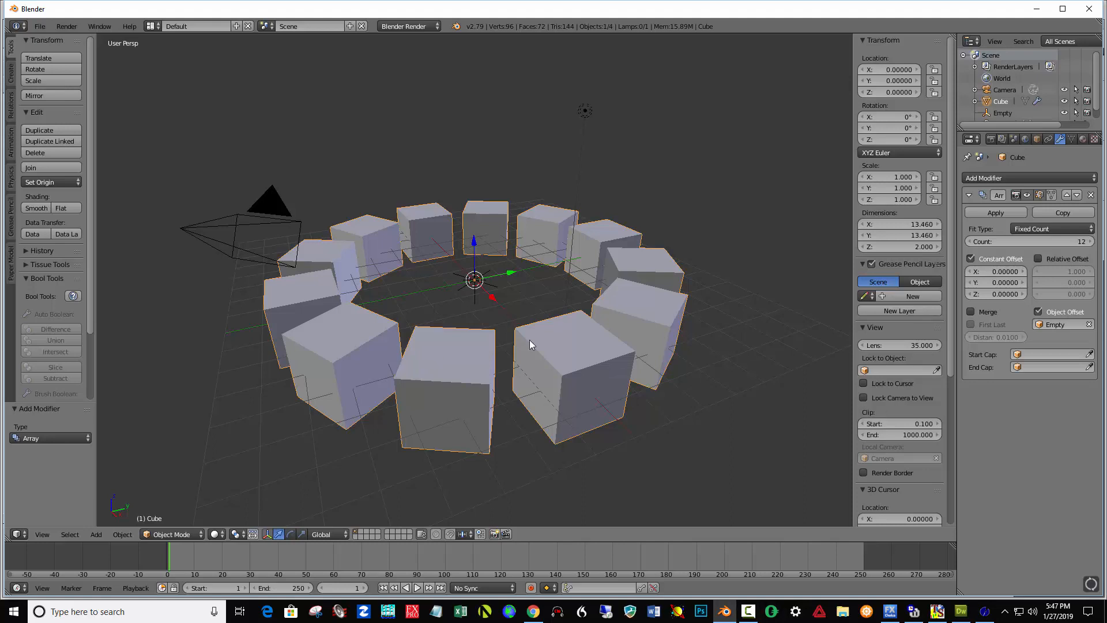
click(1083, 140)
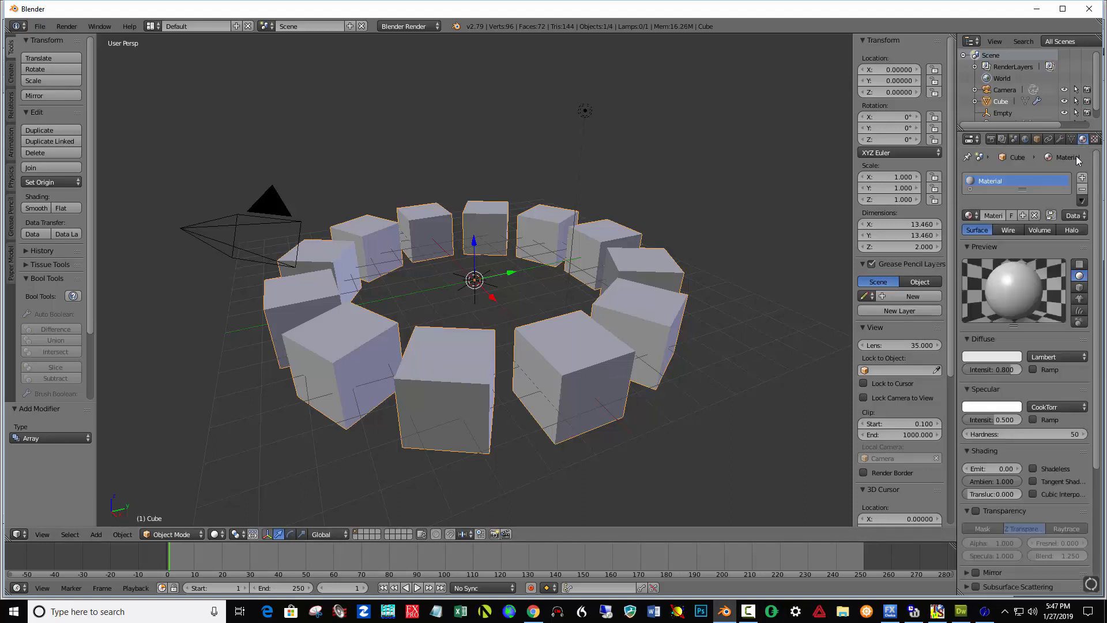
click(410, 27)
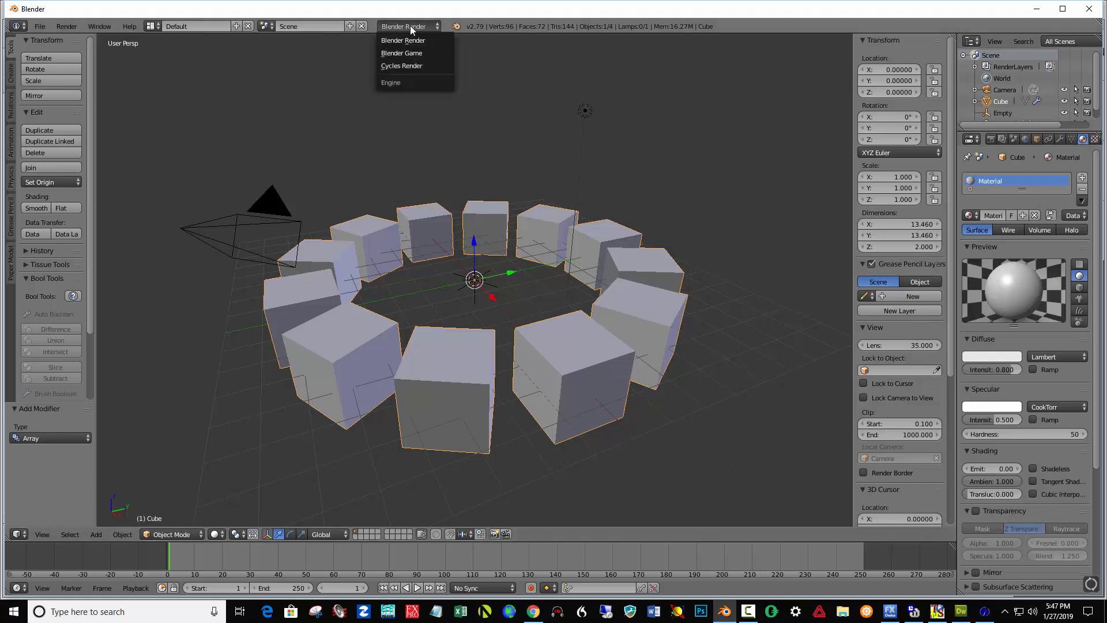
click(404, 66)
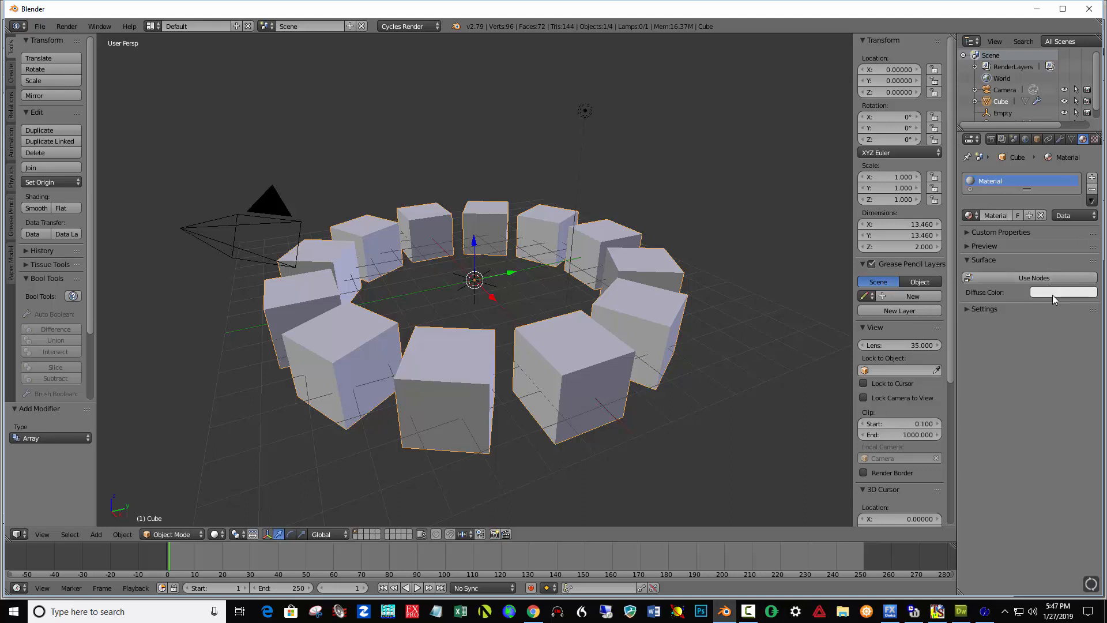
Enable nodes for the cube's material and set its color to blue.
click(1035, 279)
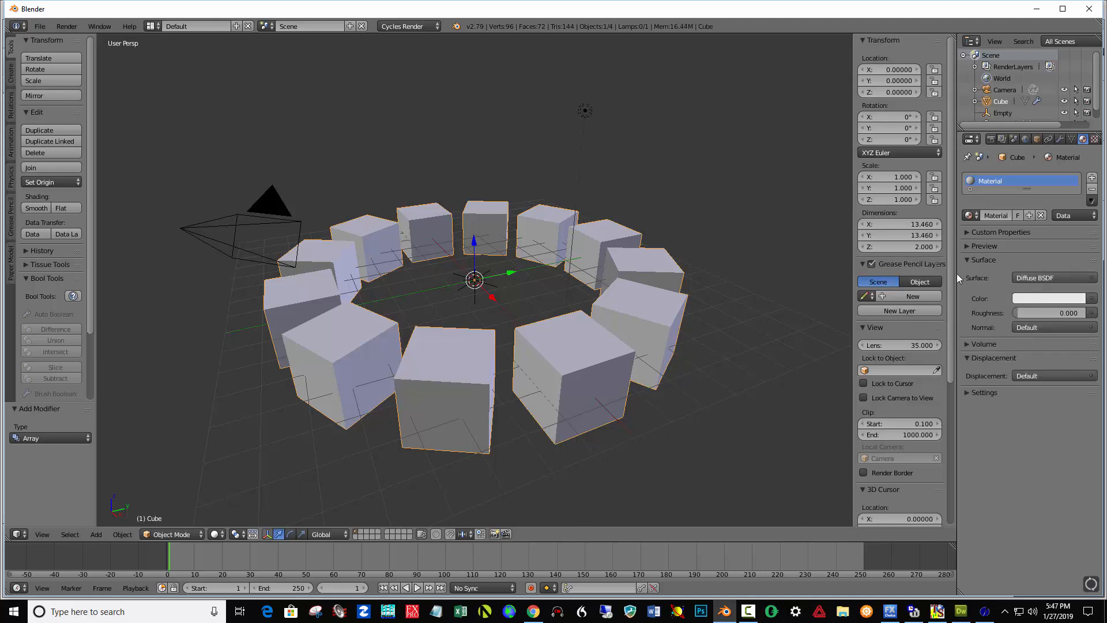
click(1043, 298)
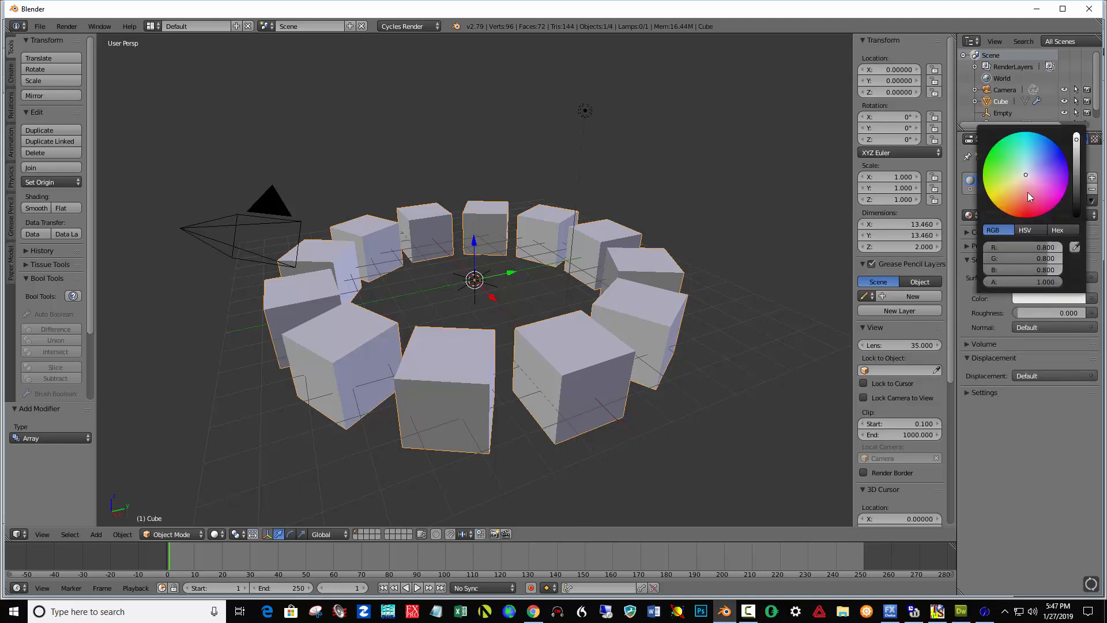
click(1043, 137)
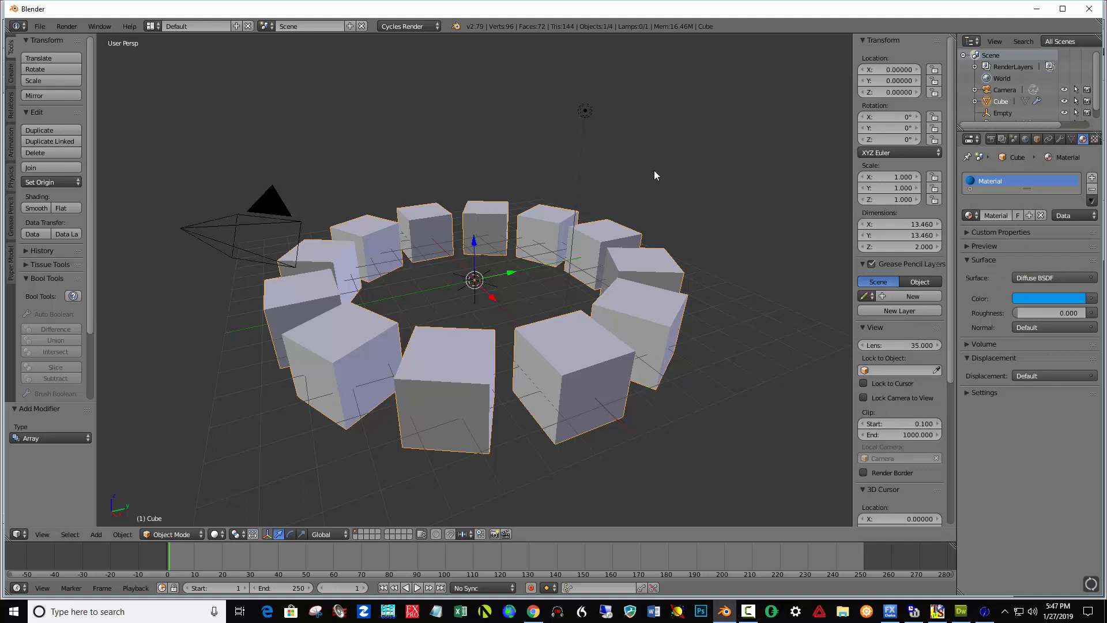
Select the lamp and move it along X to about 0.15, above the ring of cubes.
right_click(586, 113)
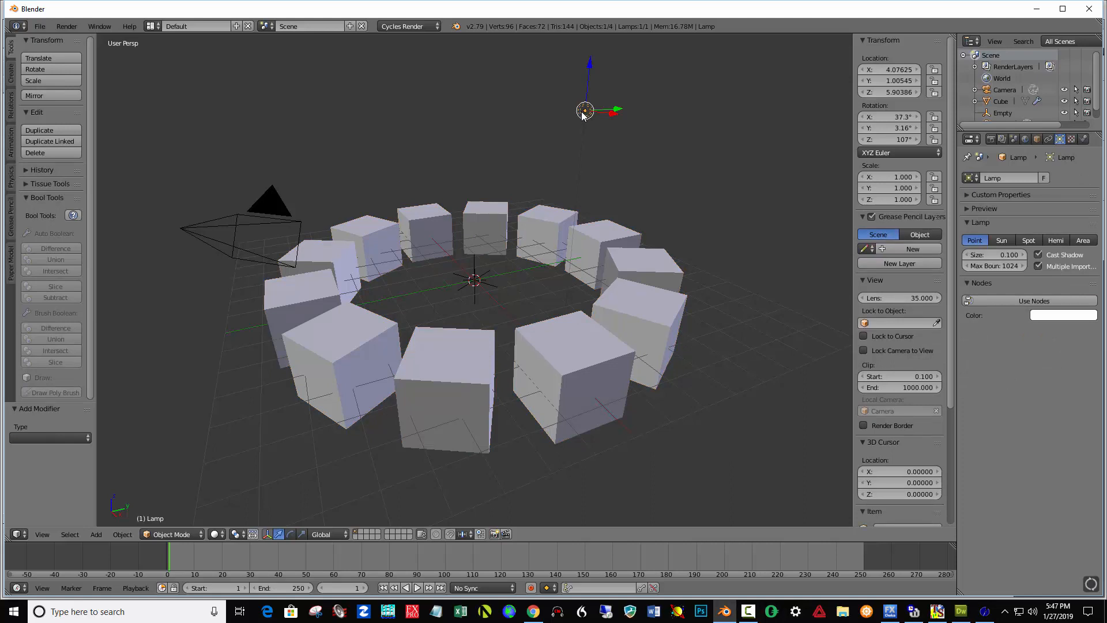
key(KP_1)
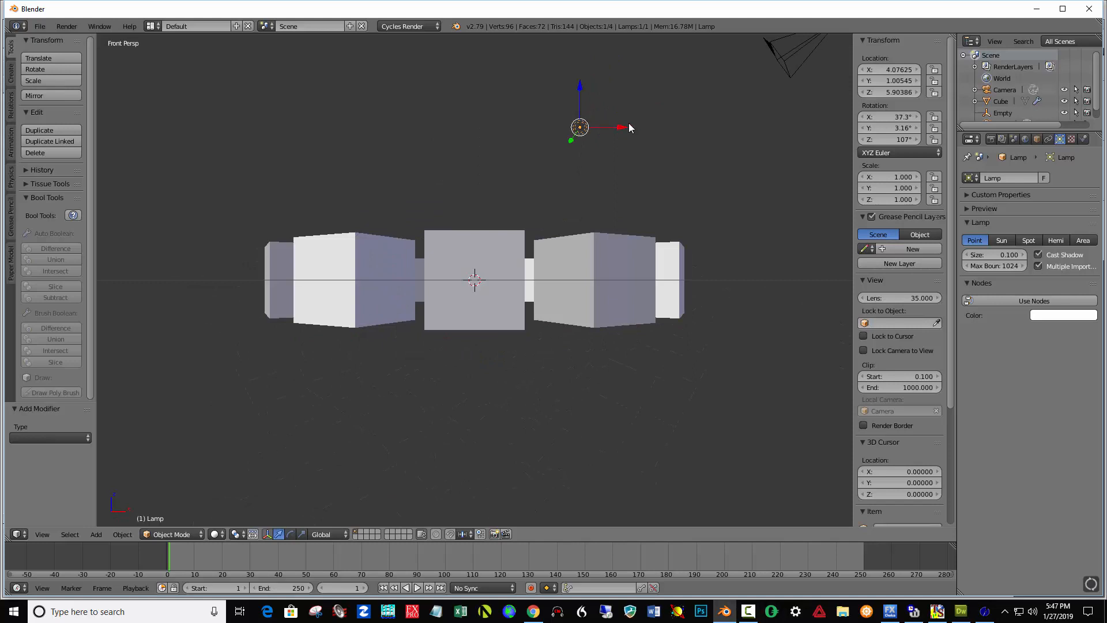
drag(622, 127, 551, 127)
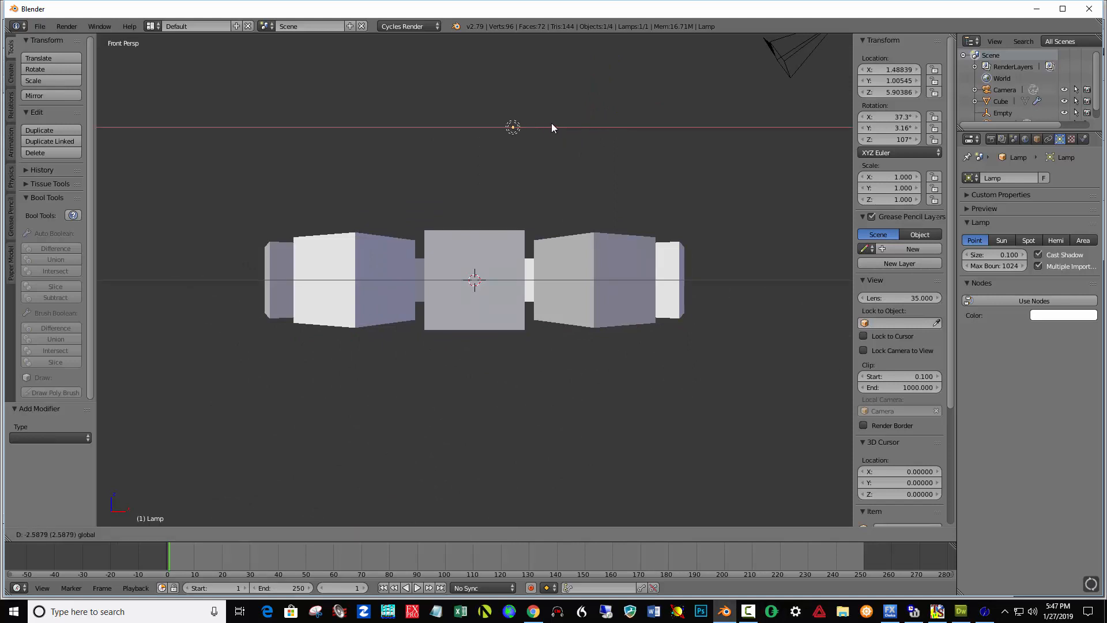
click(518, 122)
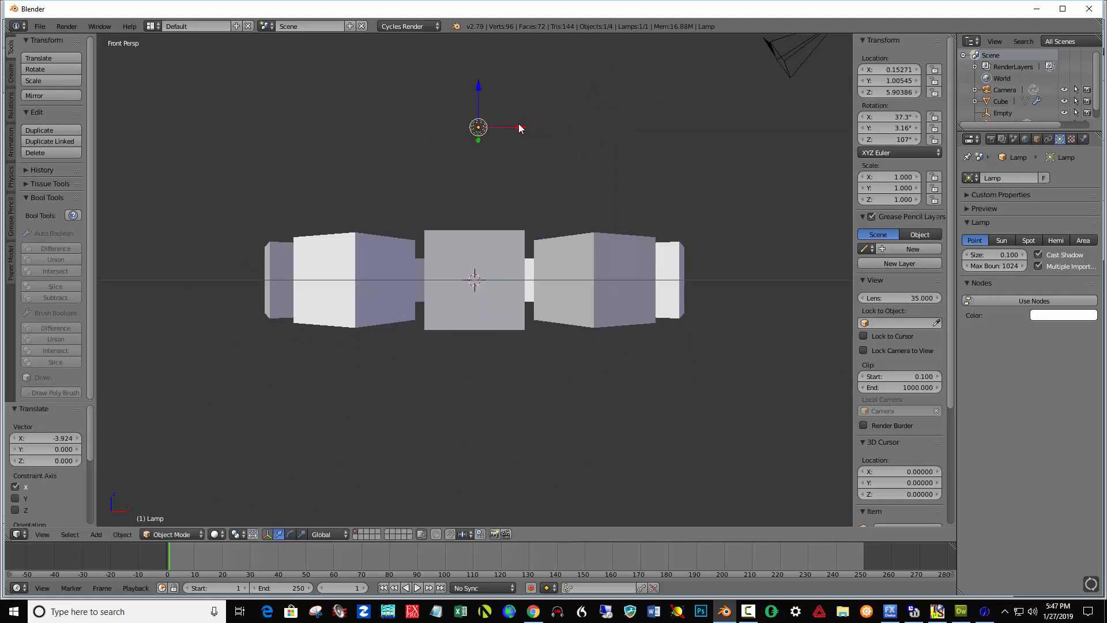
key(KP_3)
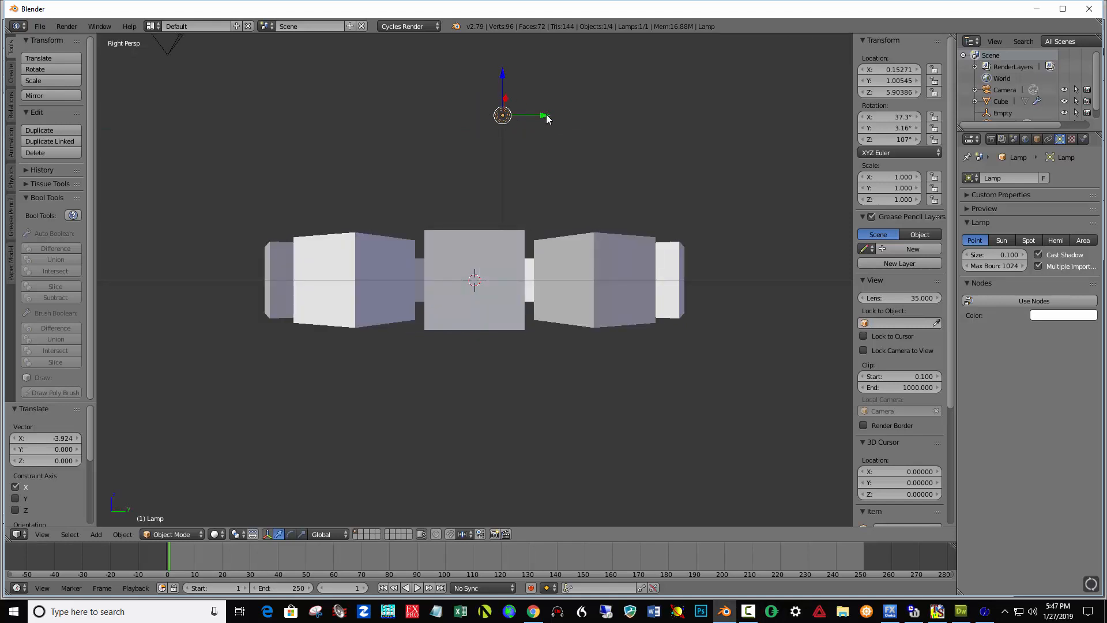
Move the lamp along Y to about 0.03 and change it to a Spot lamp.
key(g)
key(y)
click(520, 117)
click(1031, 239)
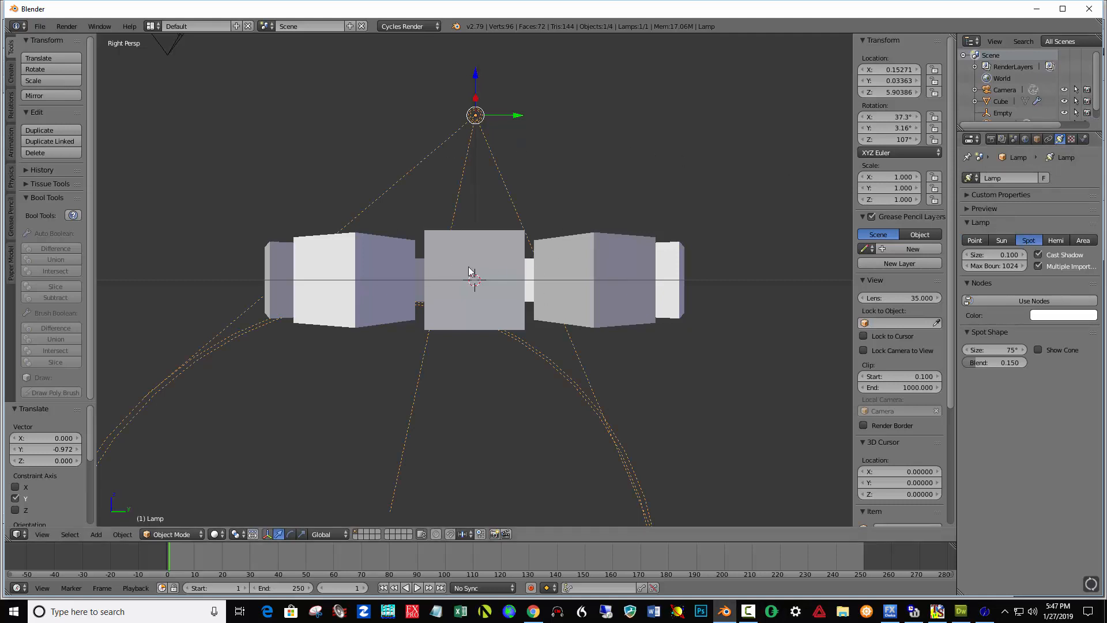
Rotate the spot lamp by about -14° and then -31° so it aims down at the ring of cubes.
key(r)
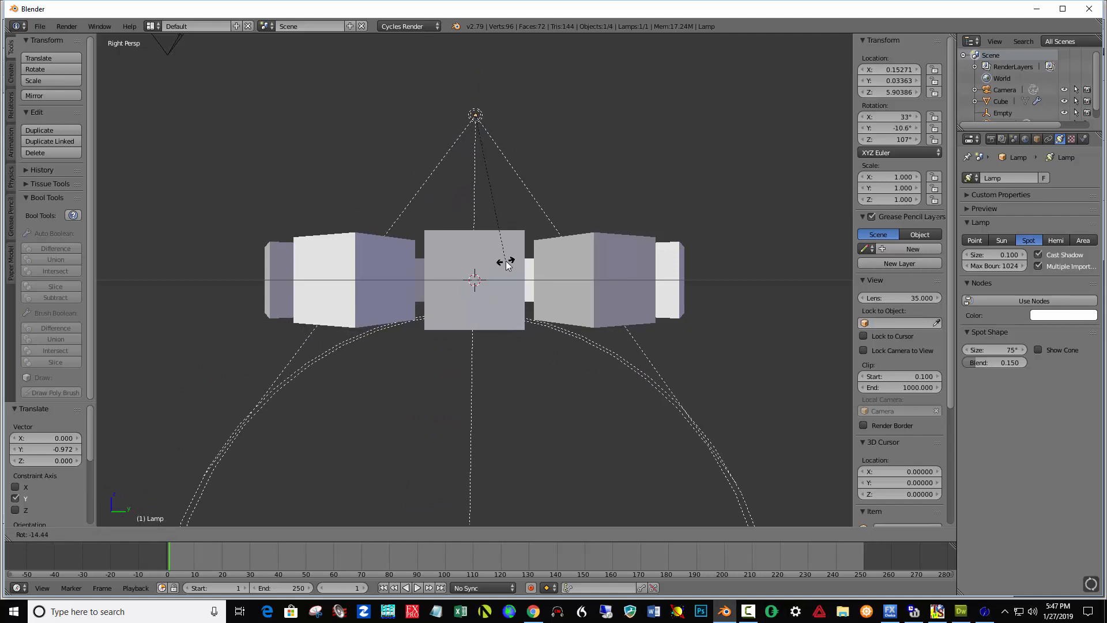
click(506, 265)
key(KP_1)
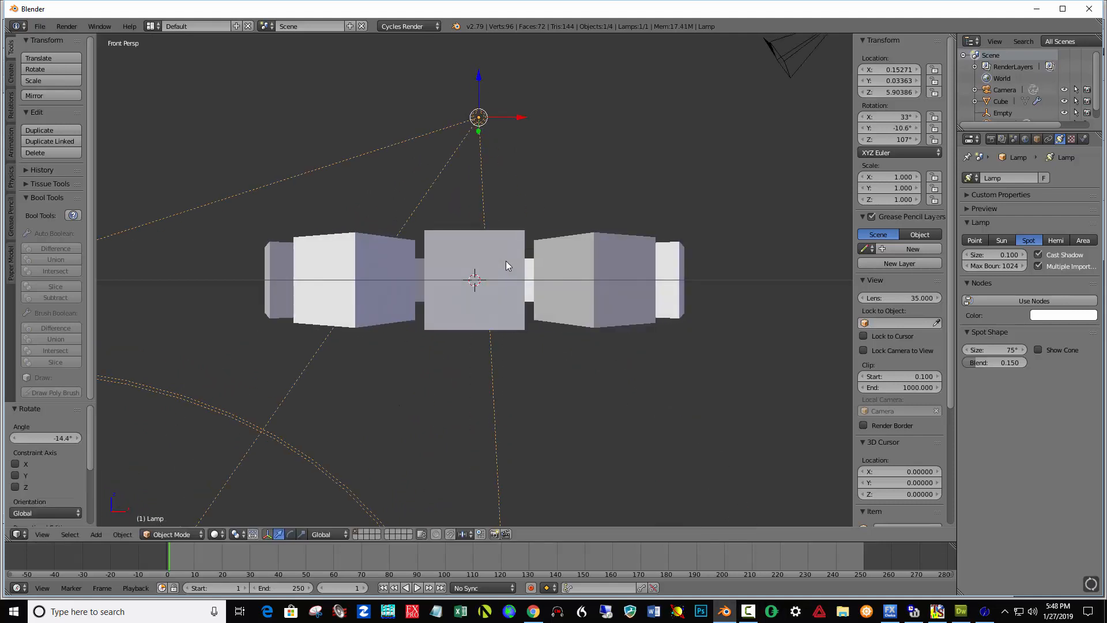
key(r)
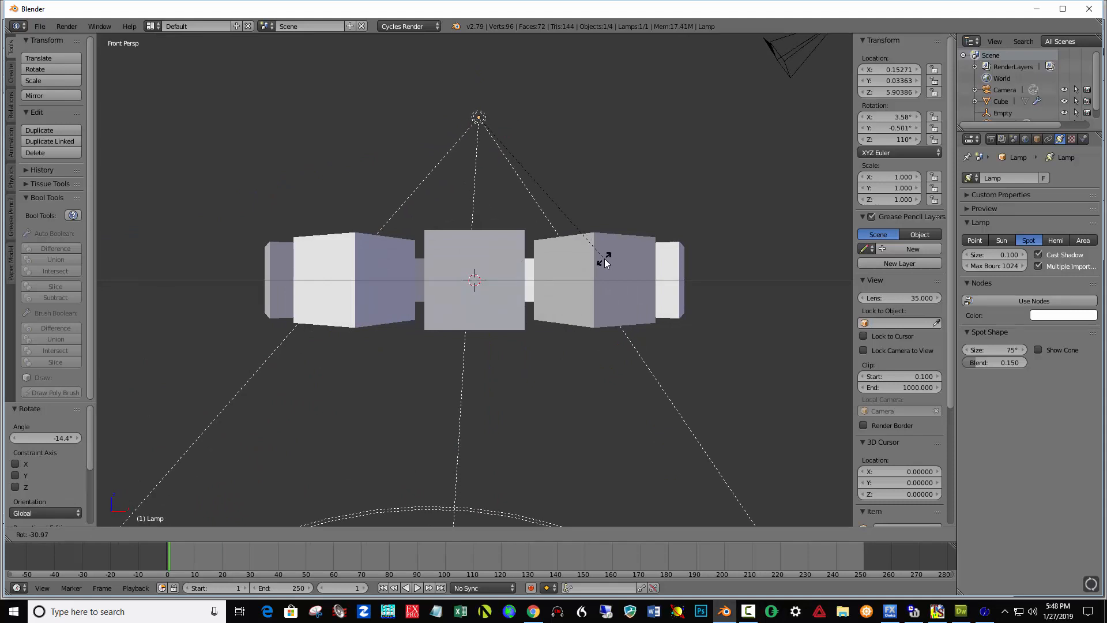
click(605, 260)
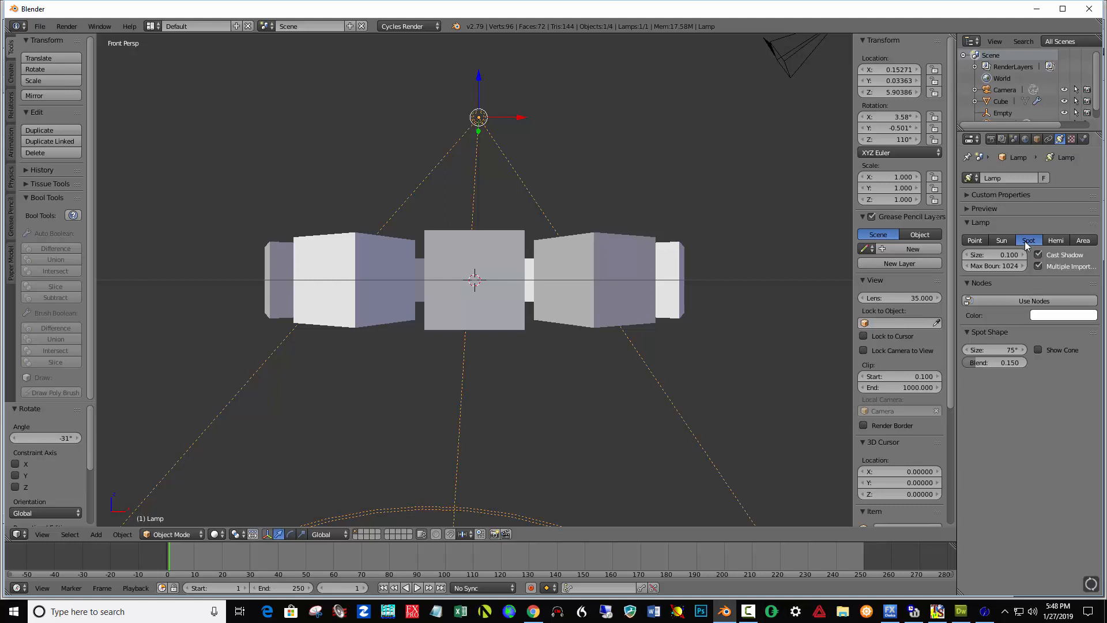
Enable nodes for the lamp and set its emission strength to 10000.
click(1047, 299)
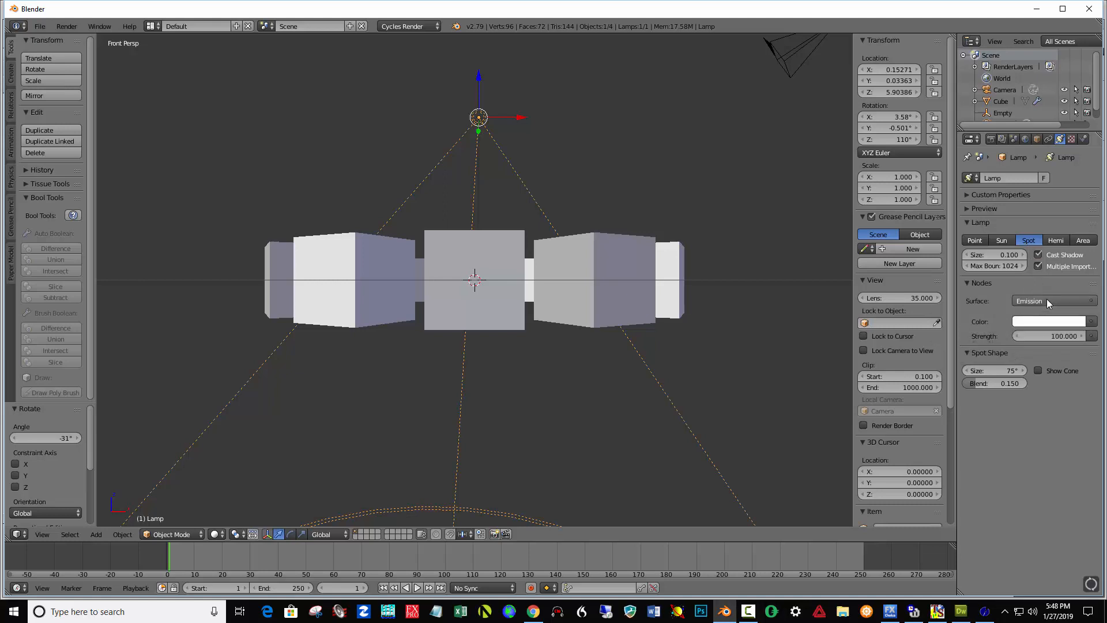
click(1056, 335)
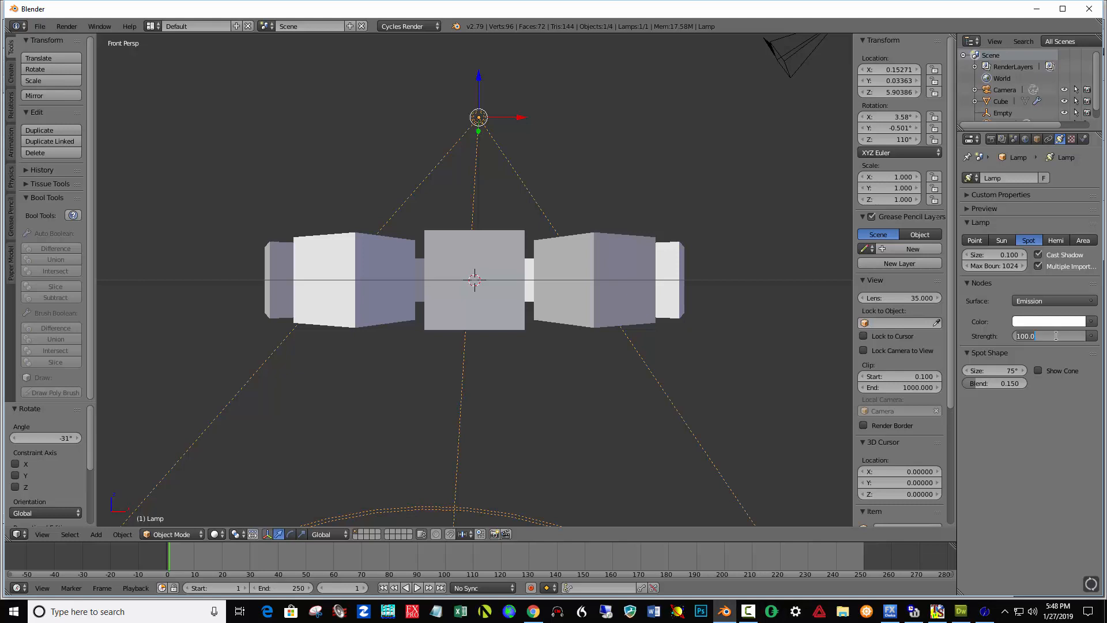
text(10)
key(Return)
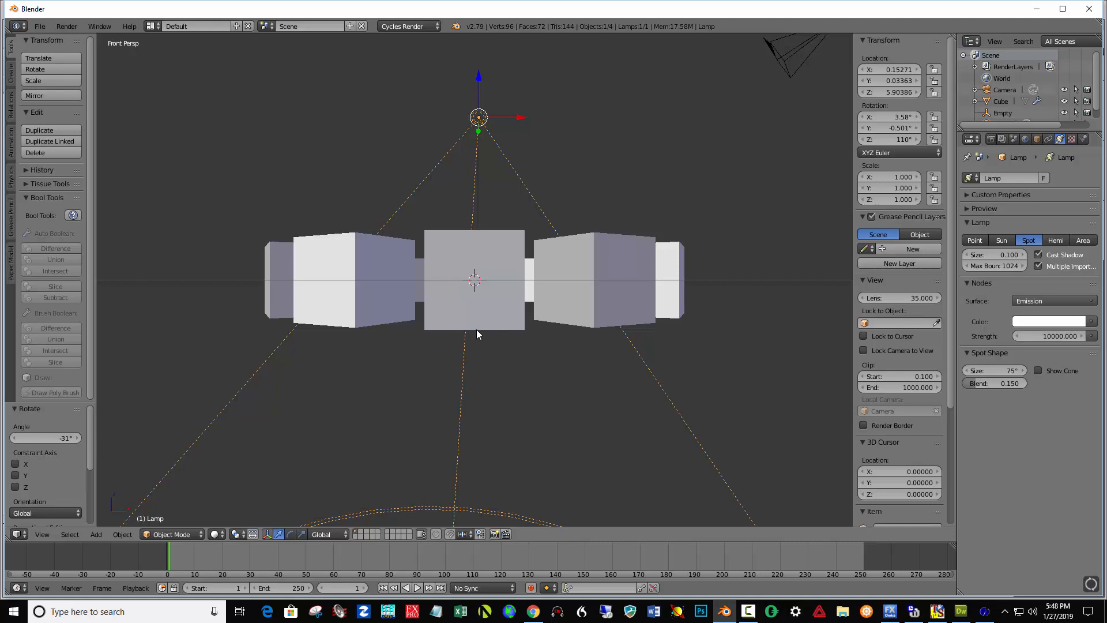
Add a plane at the 3D cursor and scale it by 10 as a ground surface.
key(KP_5)
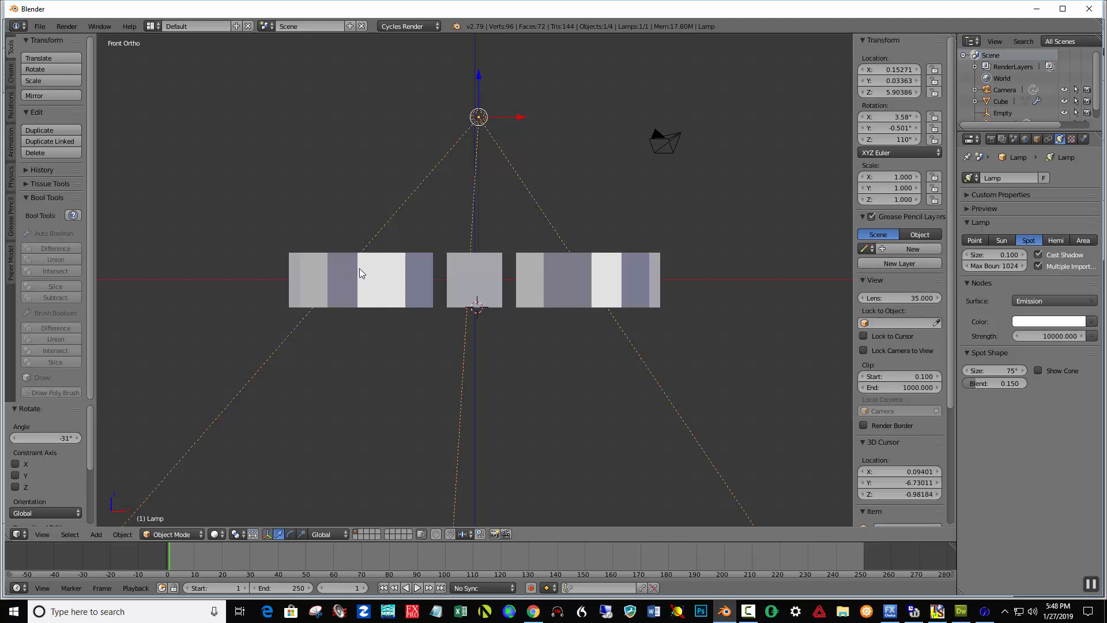
key(shift+a)
mouse_move(332, 186)
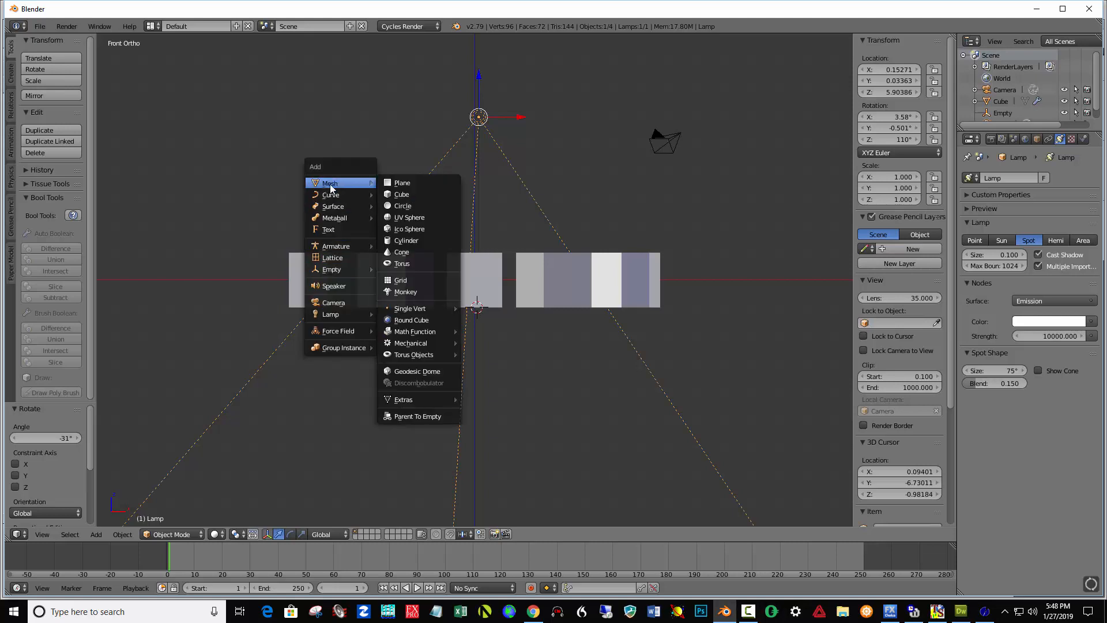
click(408, 184)
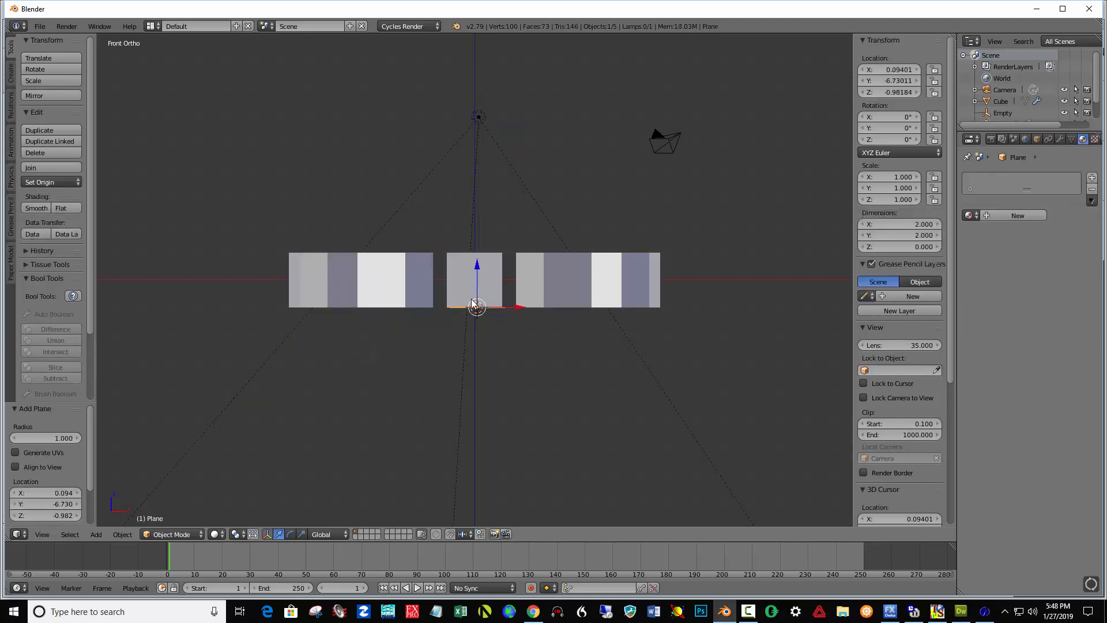
text(s)
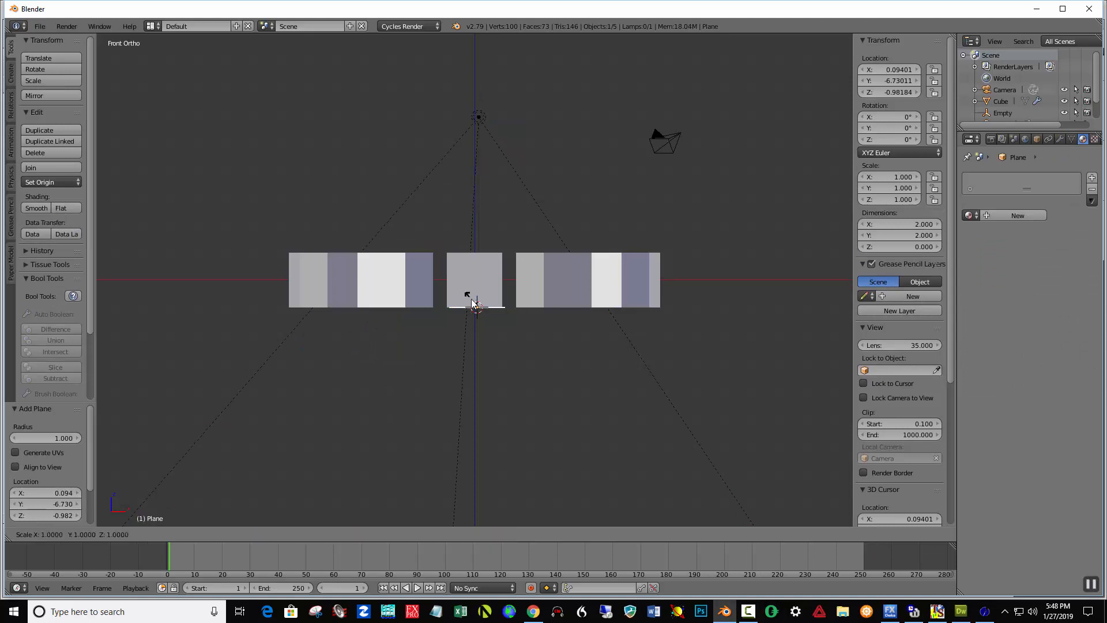
text(10)
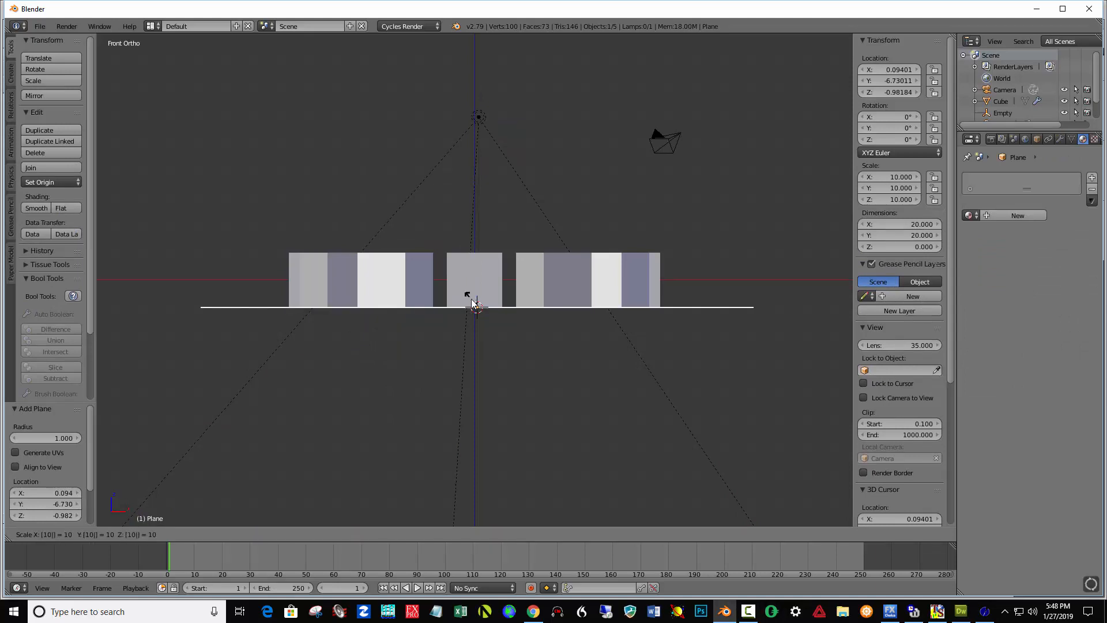
key(Return)
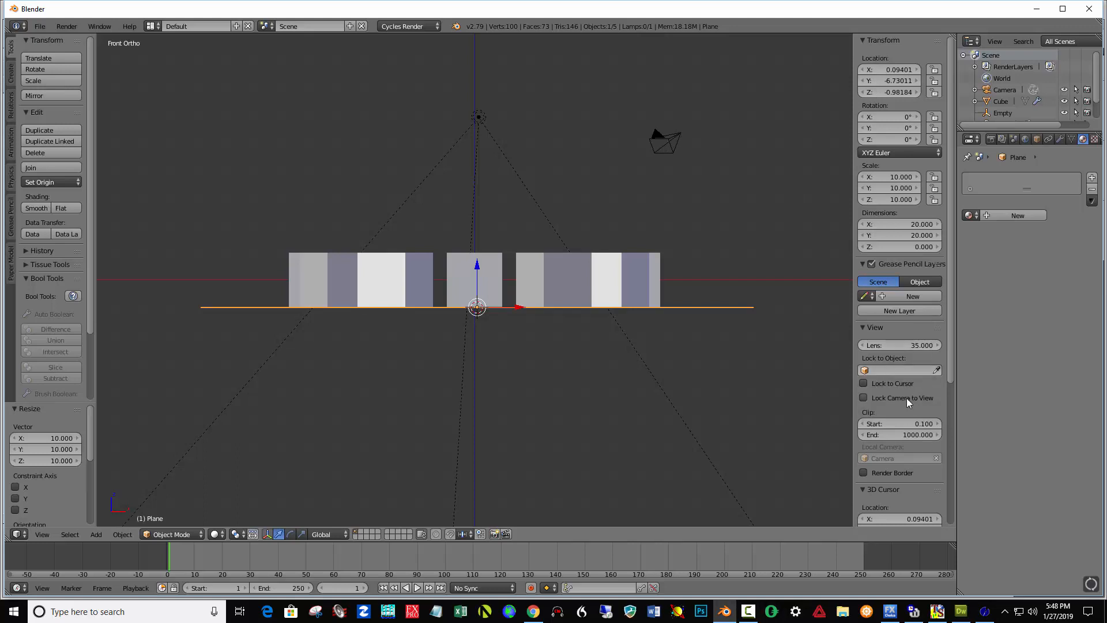
Preview the lit scene in Rendered viewport shading, then return to Solid shading.
click(864, 398)
key(n)
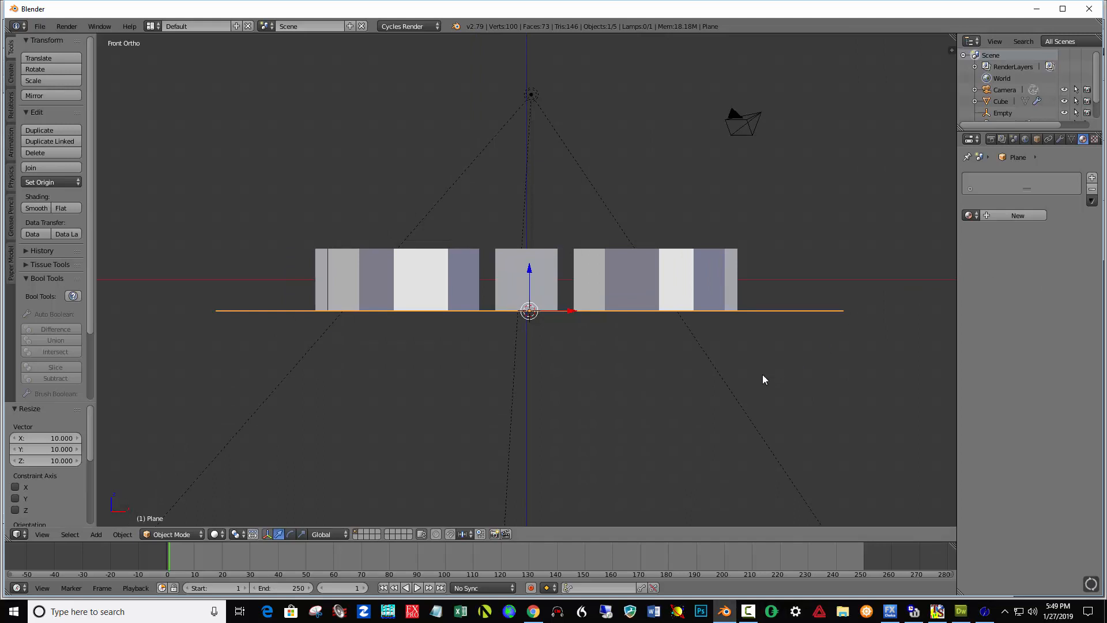
click(219, 534)
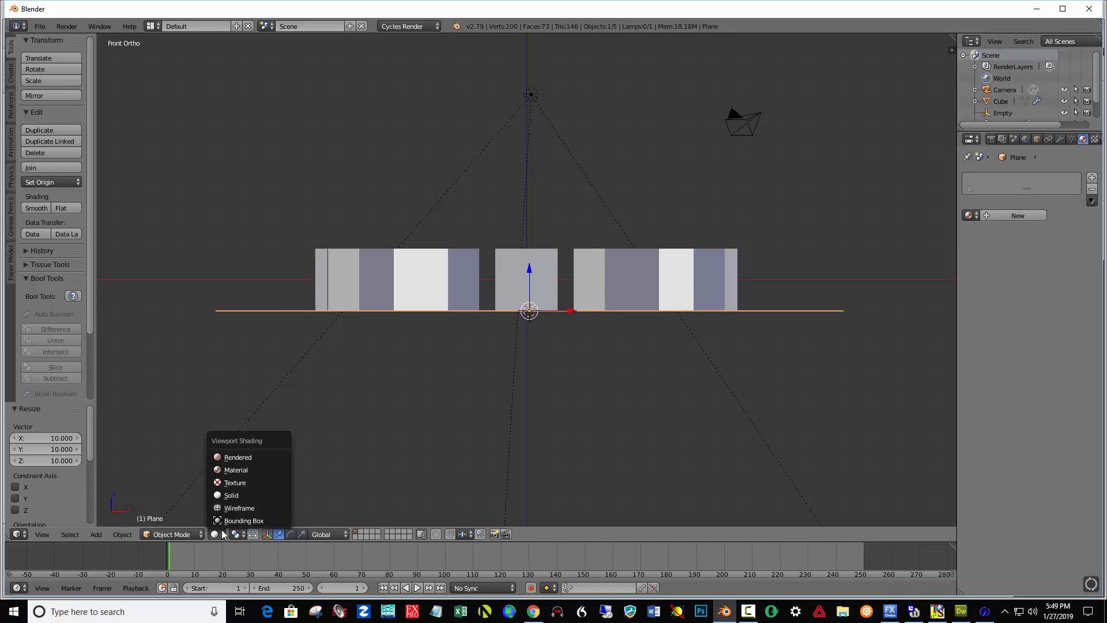
click(237, 457)
middle_drag(835, 334, 715, 455)
scroll(836, 365, up, 5)
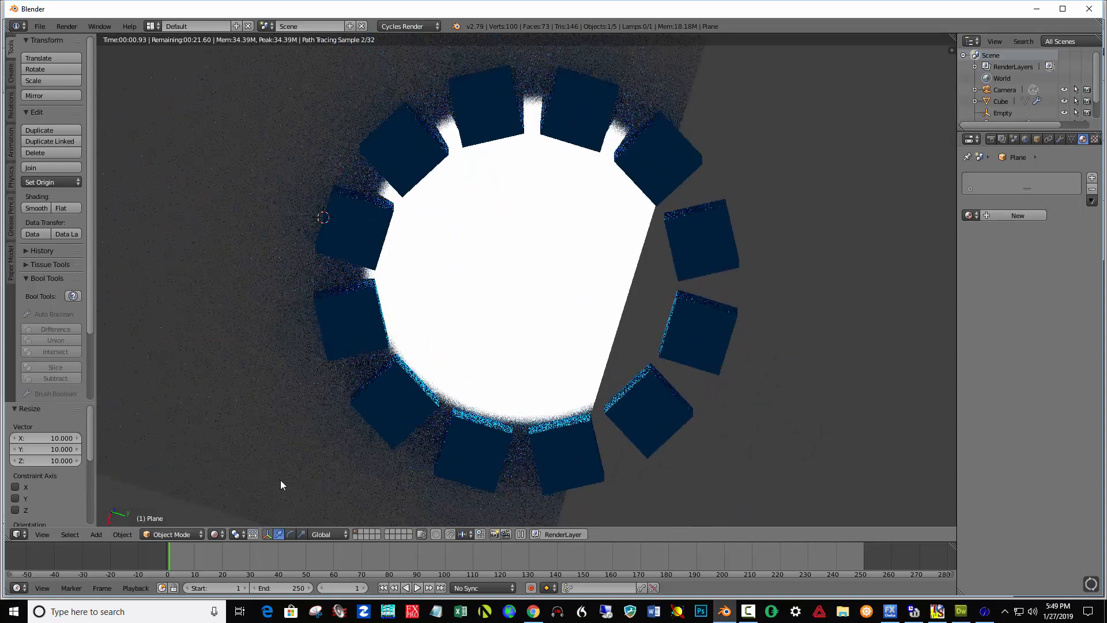
click(222, 534)
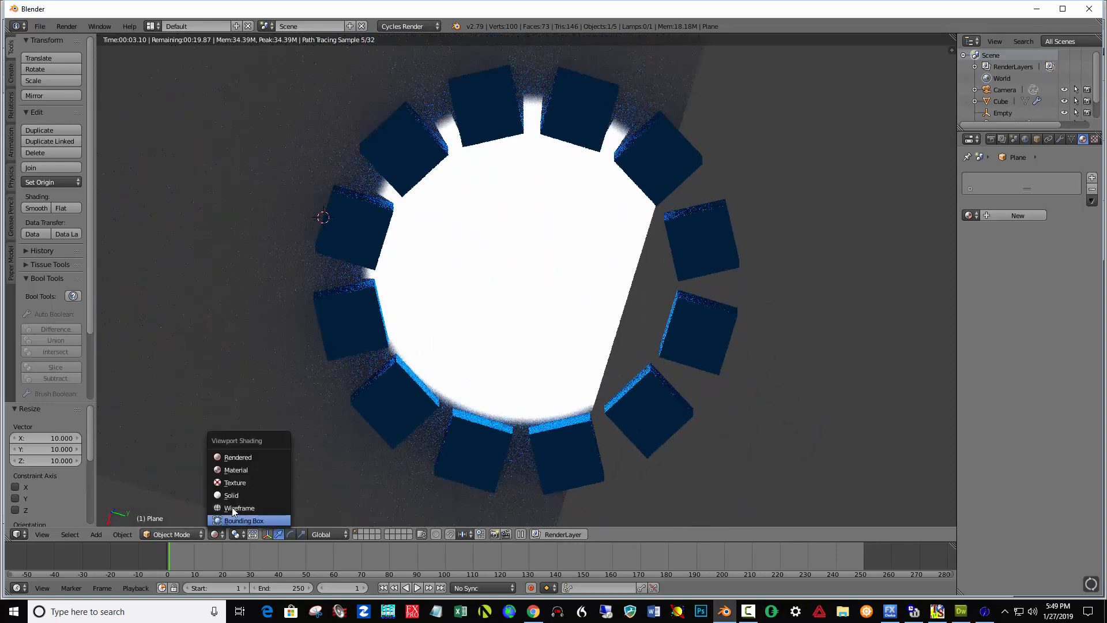
click(233, 496)
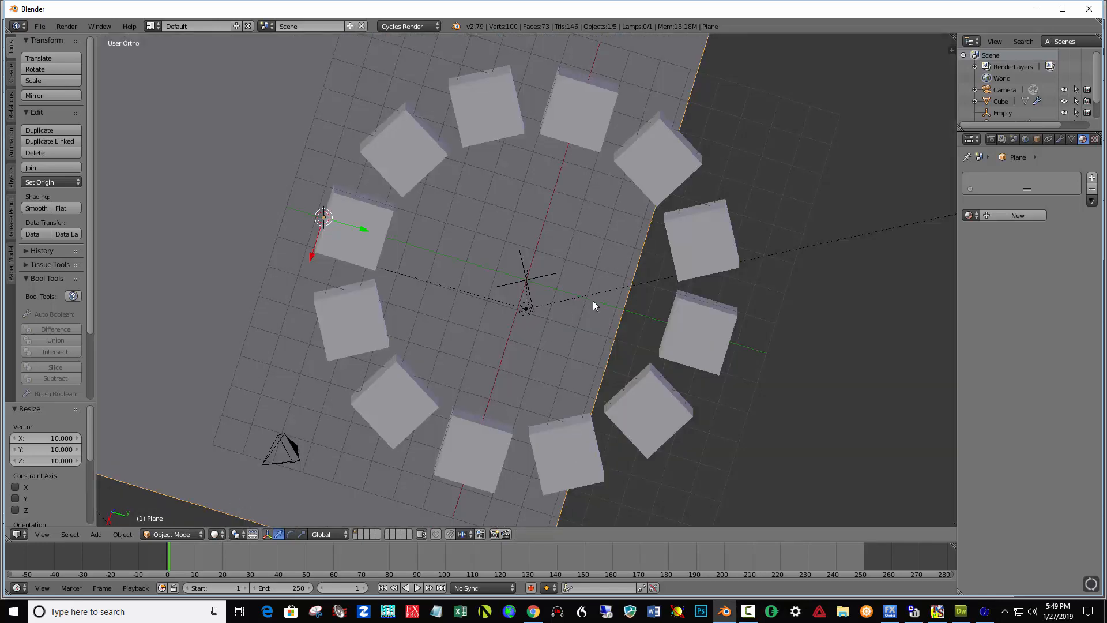
Move the plane along Y by about 6.3 so it sits centered under the ring.
scroll(592, 302, down, 3)
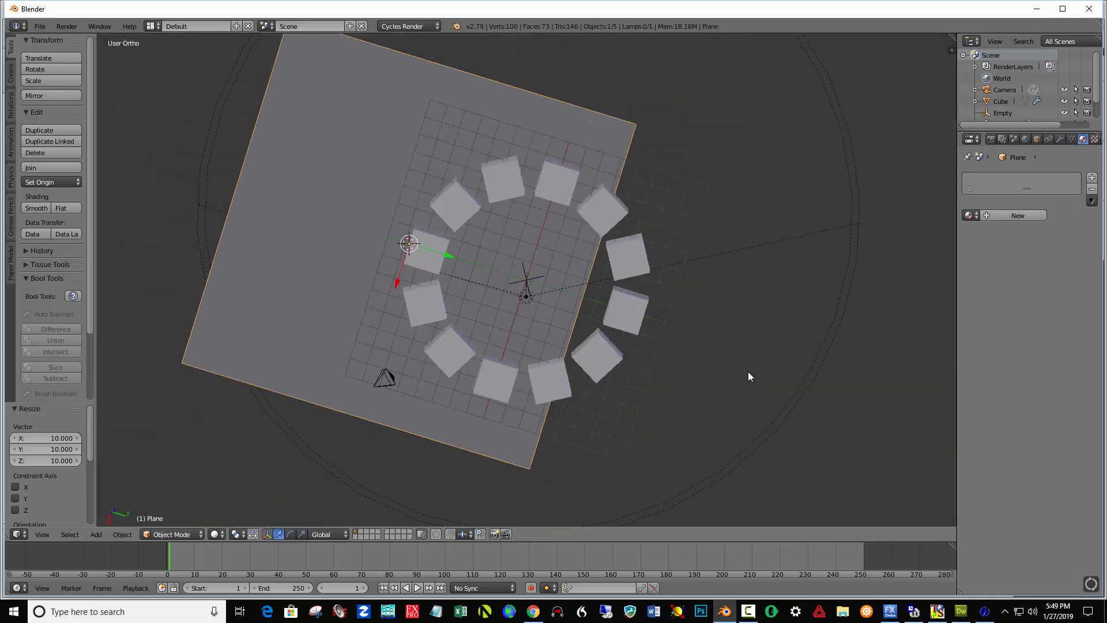
key(KP_7)
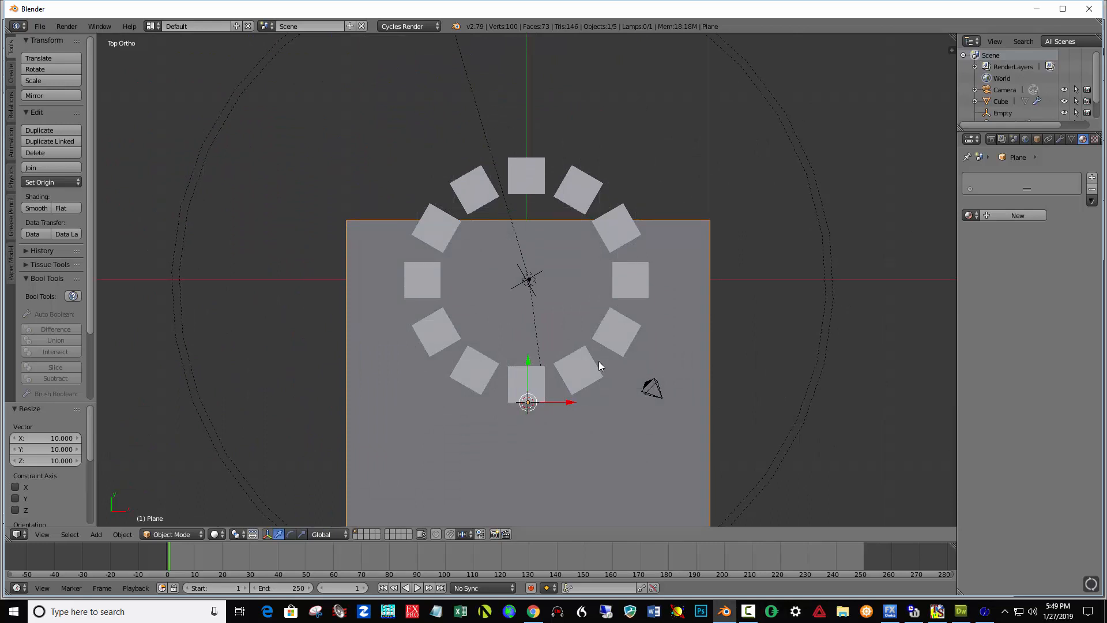
drag(528, 358, 526, 247)
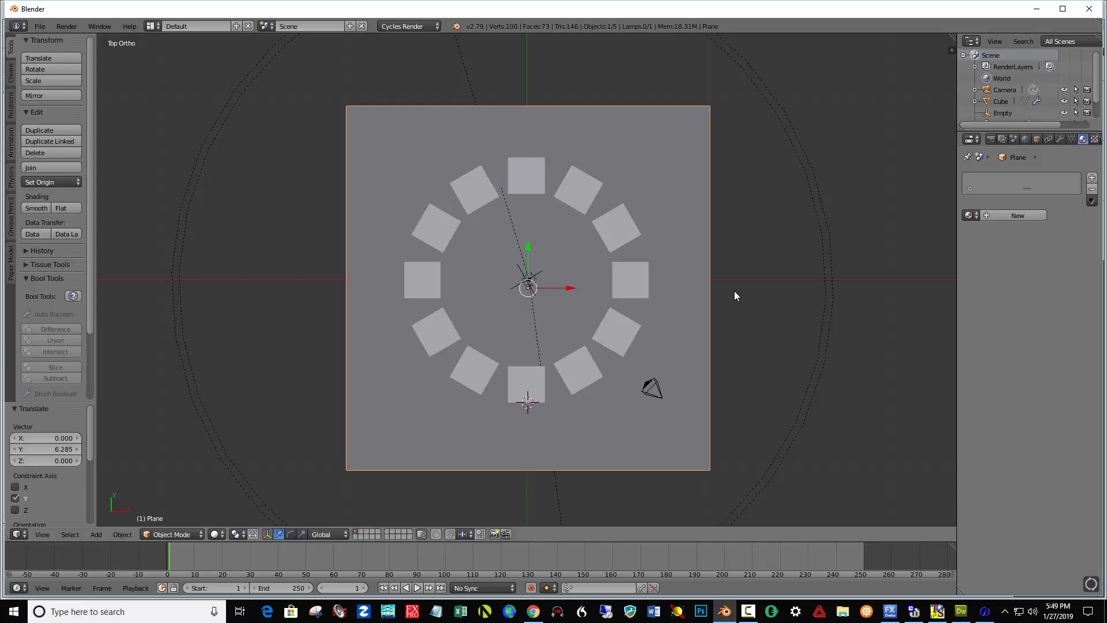
middle_drag(714, 330, 694, 238)
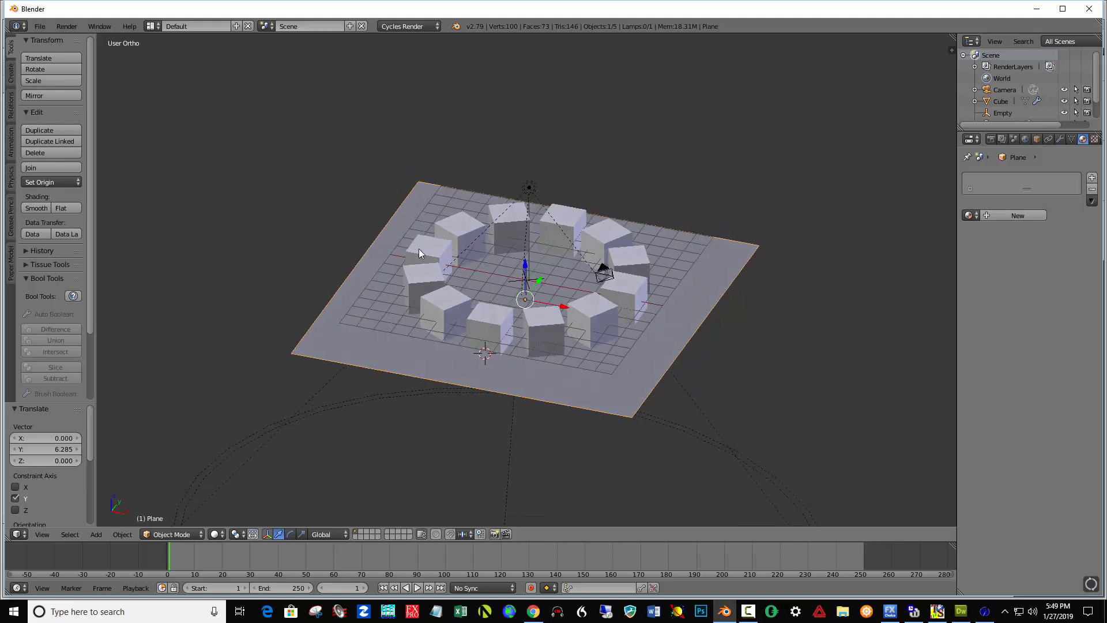
click(187, 535)
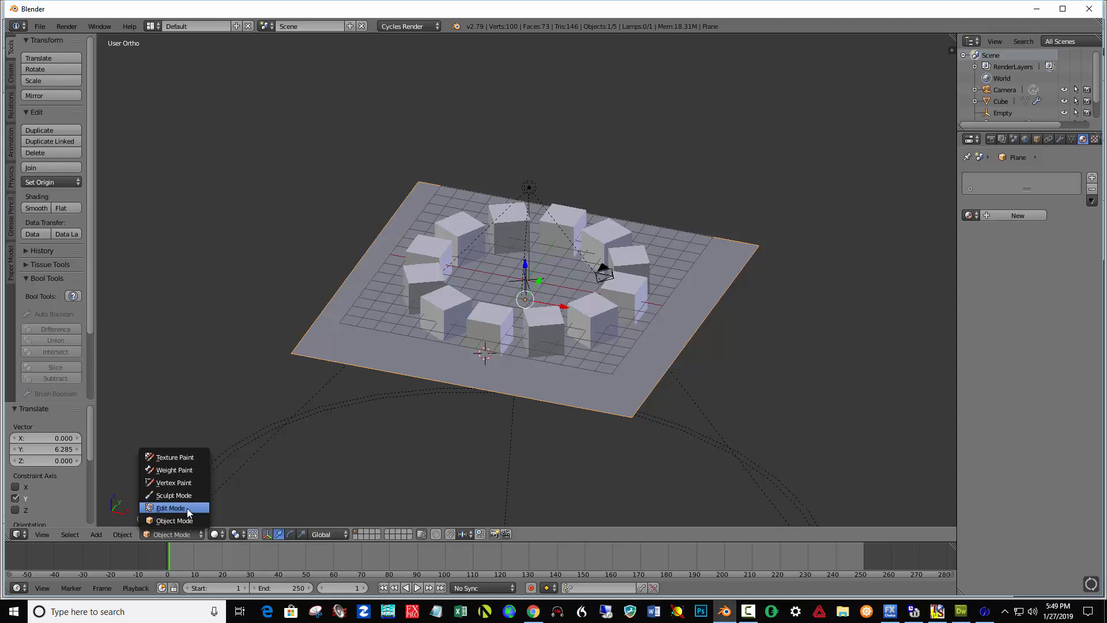
click(187, 508)
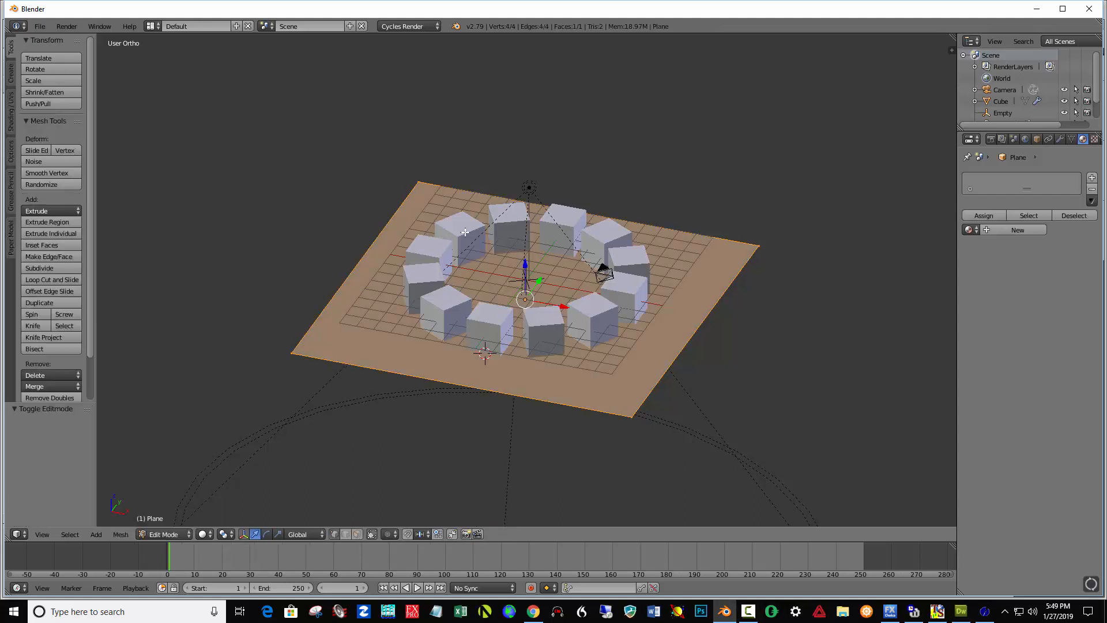
key(a)
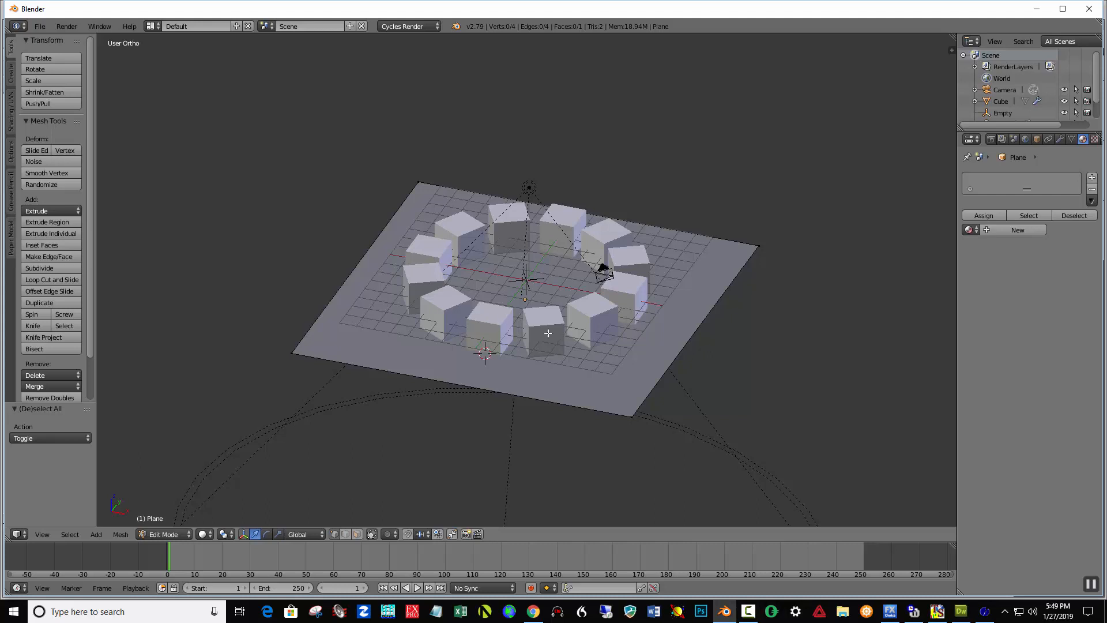
key(a)
key(a)
key(Tab)
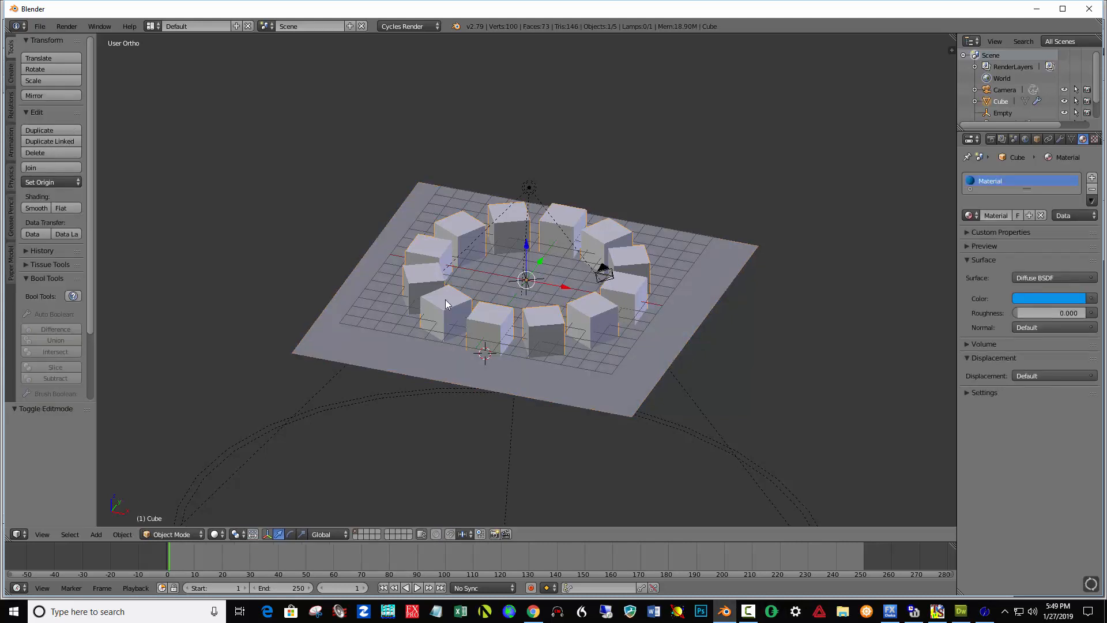
In the cube's Edit Mode, raise one top vertex about 6.32 along Z, then return to Object Mode.
key(Tab)
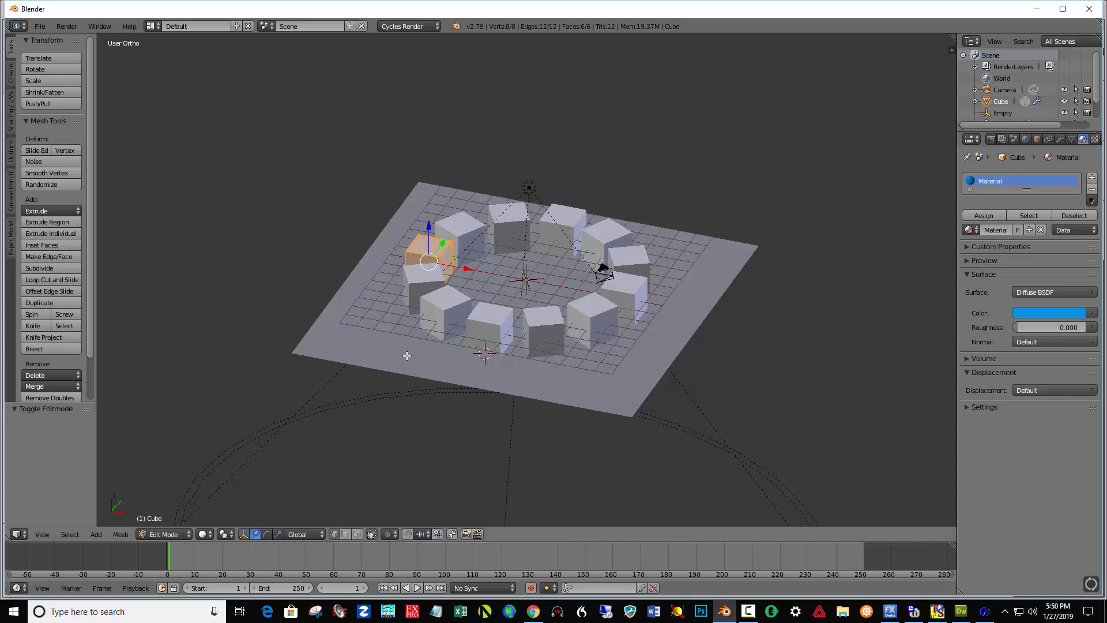
right_click(403, 249)
key(g)
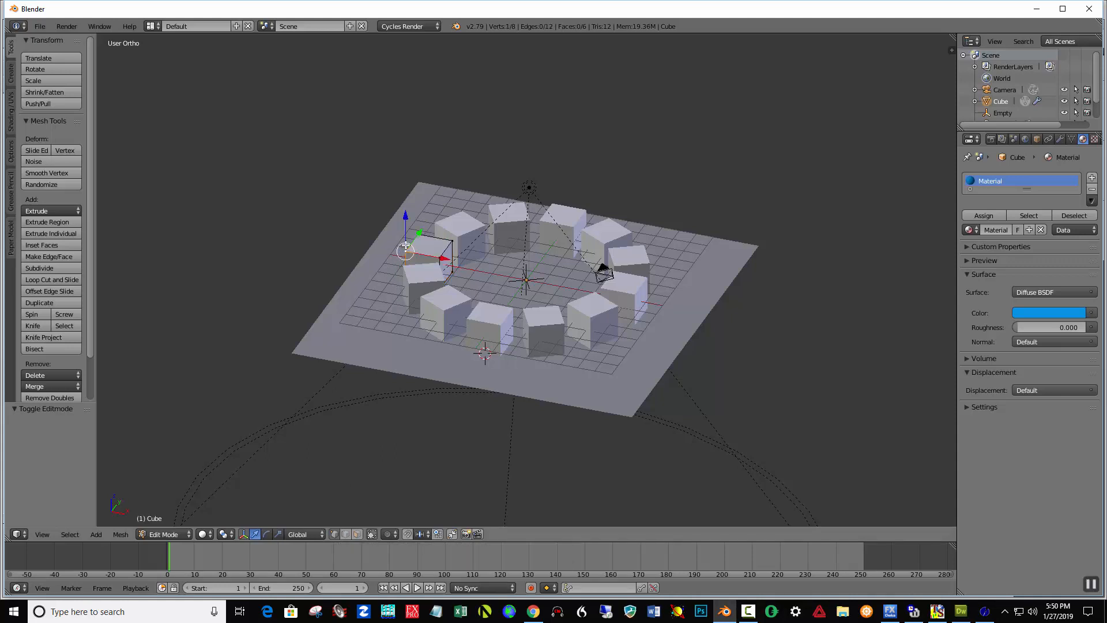
key(z)
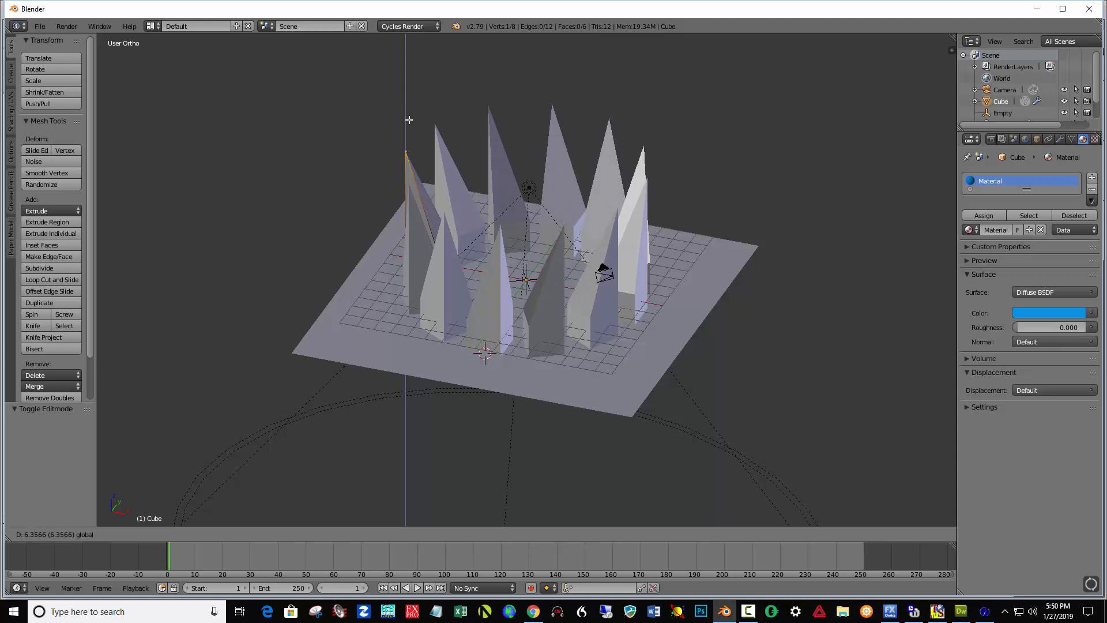
click(409, 120)
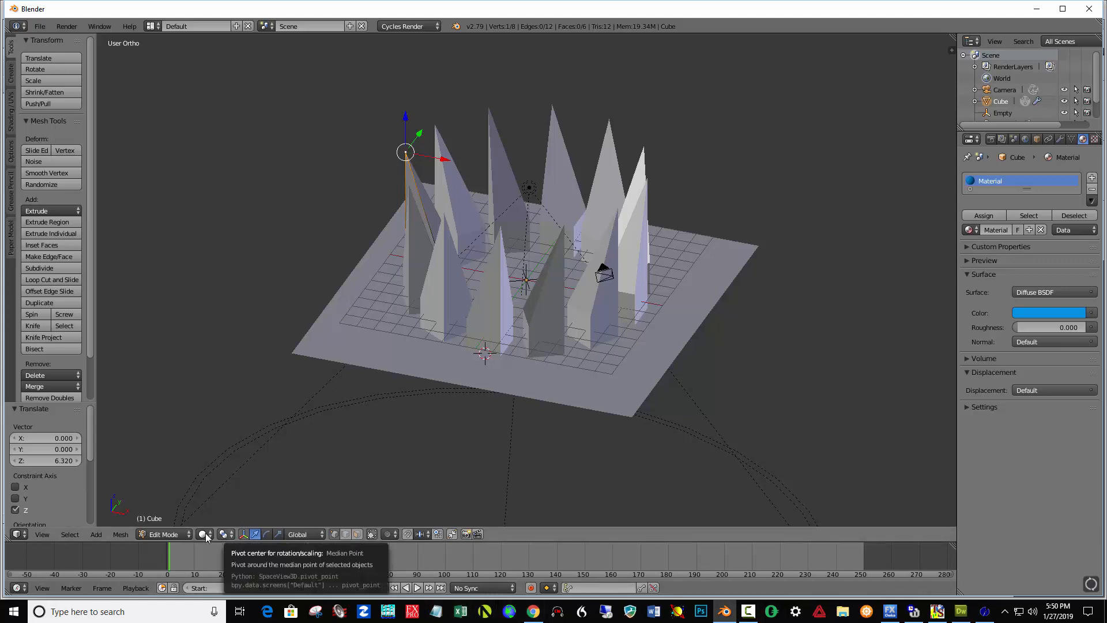
click(180, 534)
click(171, 520)
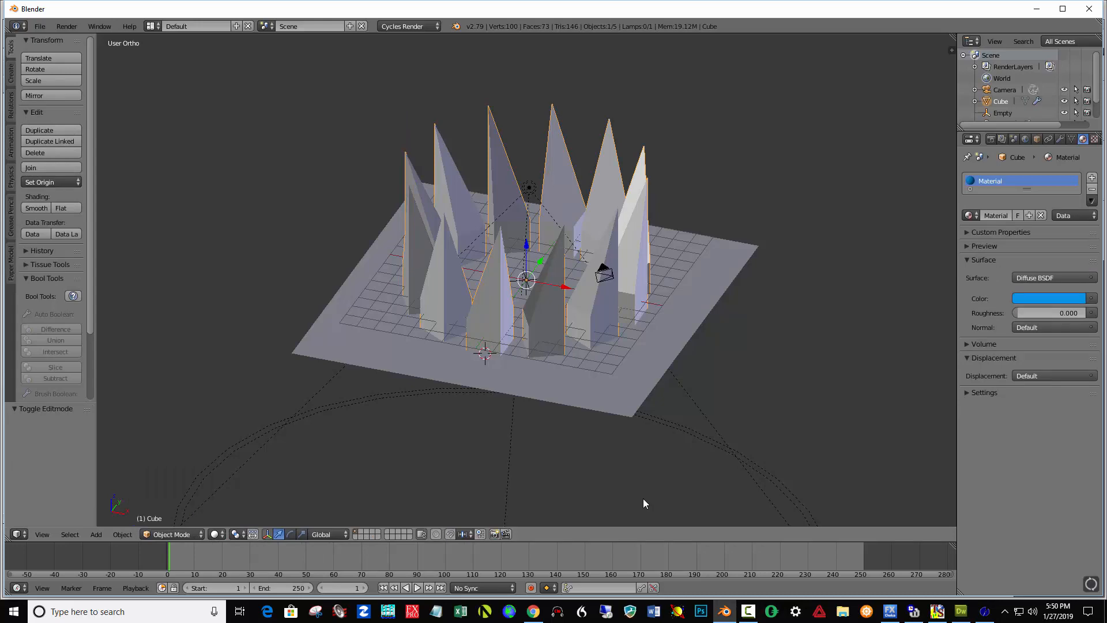
View the scene through the camera and zoom out to frame it.
key(KP_0)
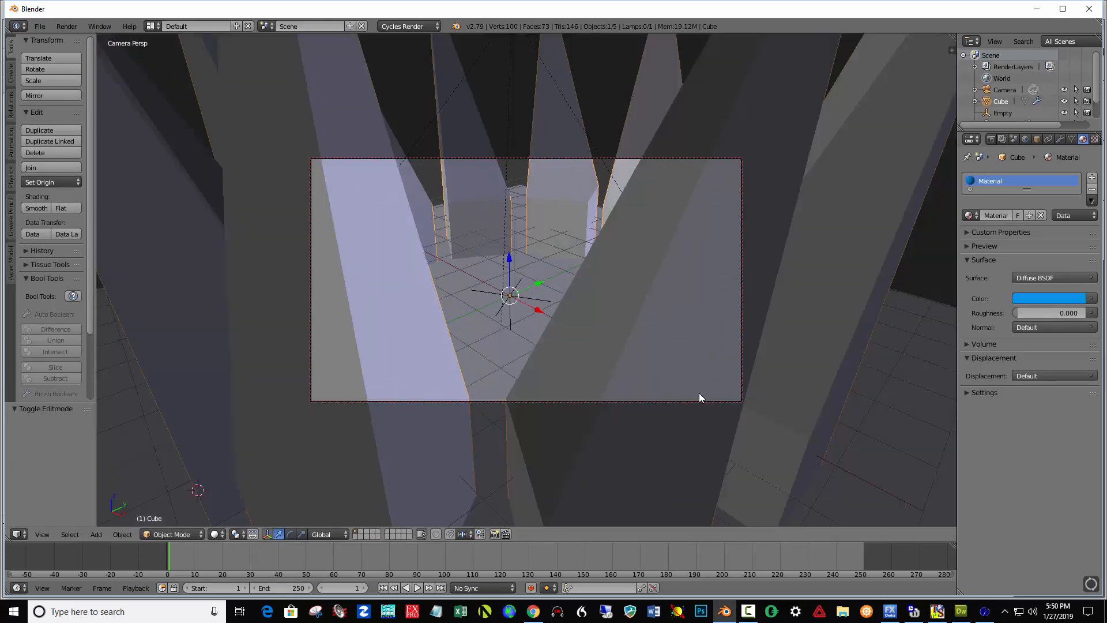
scroll(676, 377, down, 6)
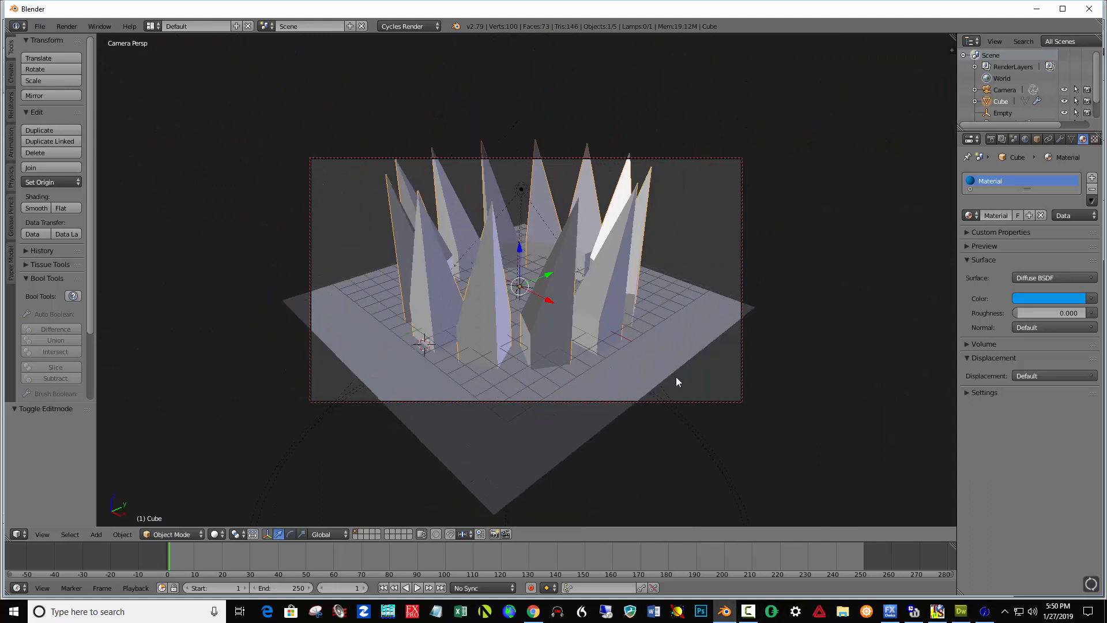
scroll(678, 382, down, 1)
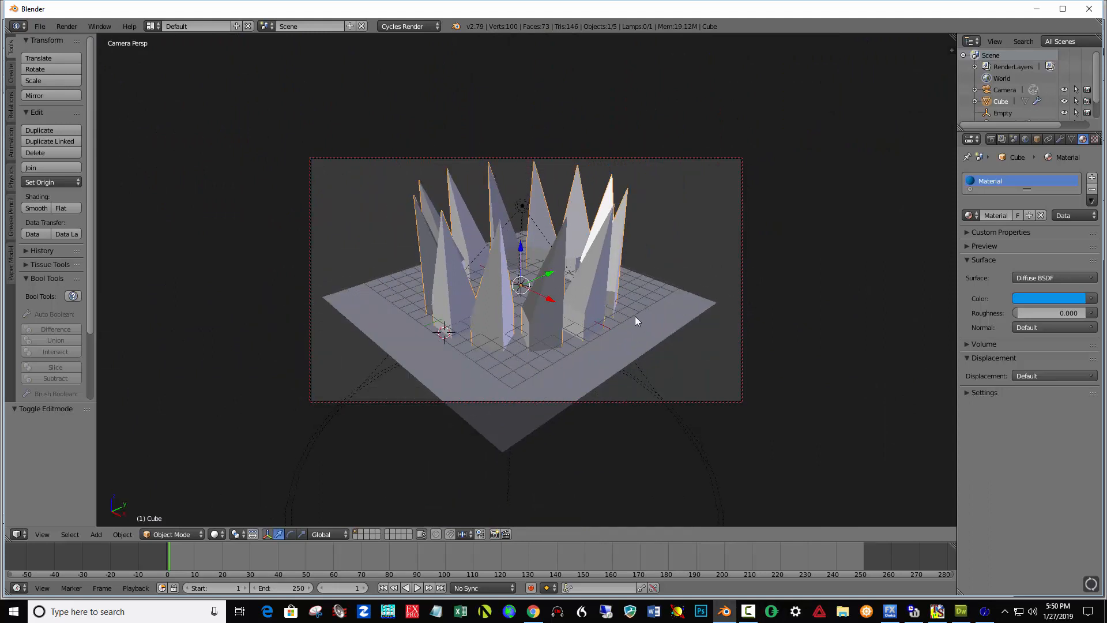
Preview the camera view in Rendered viewport shading.
middle_drag(635, 316, 635, 343)
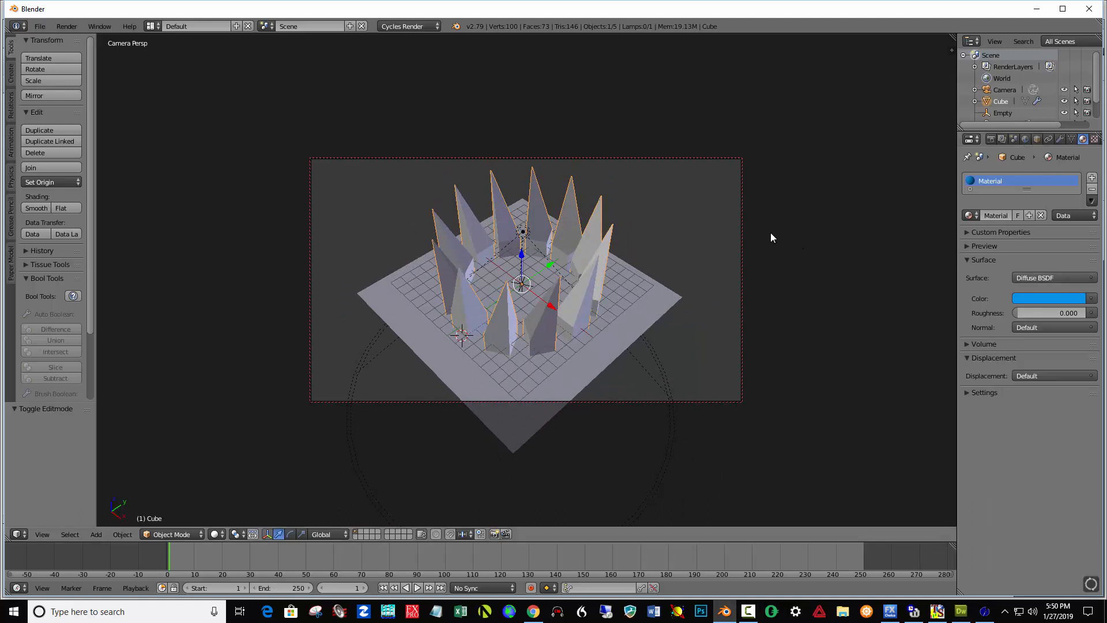
click(217, 534)
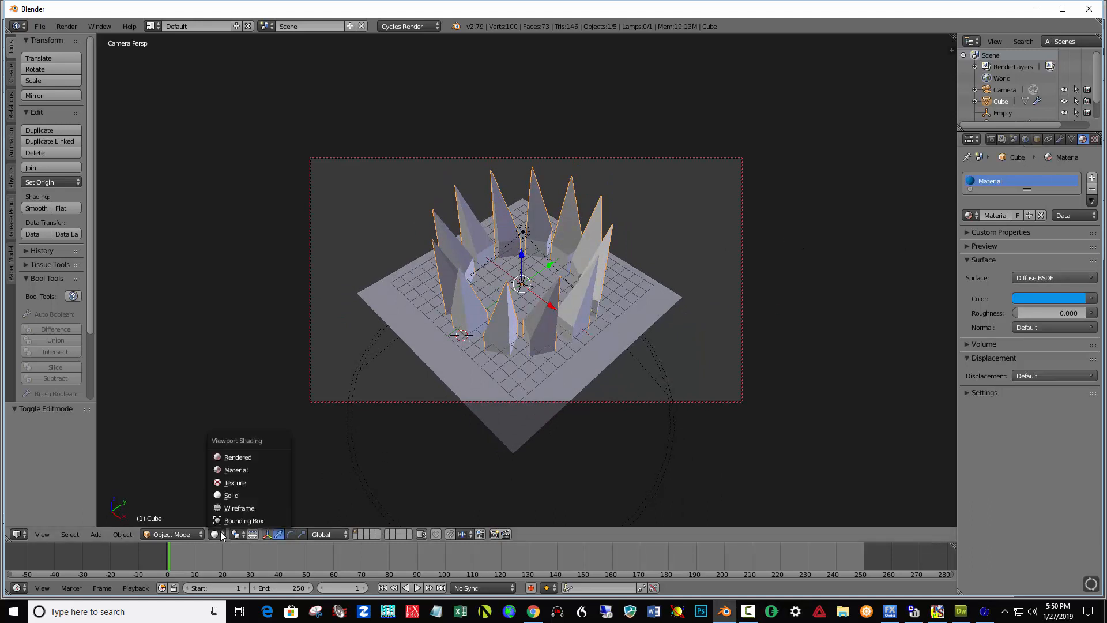
click(239, 457)
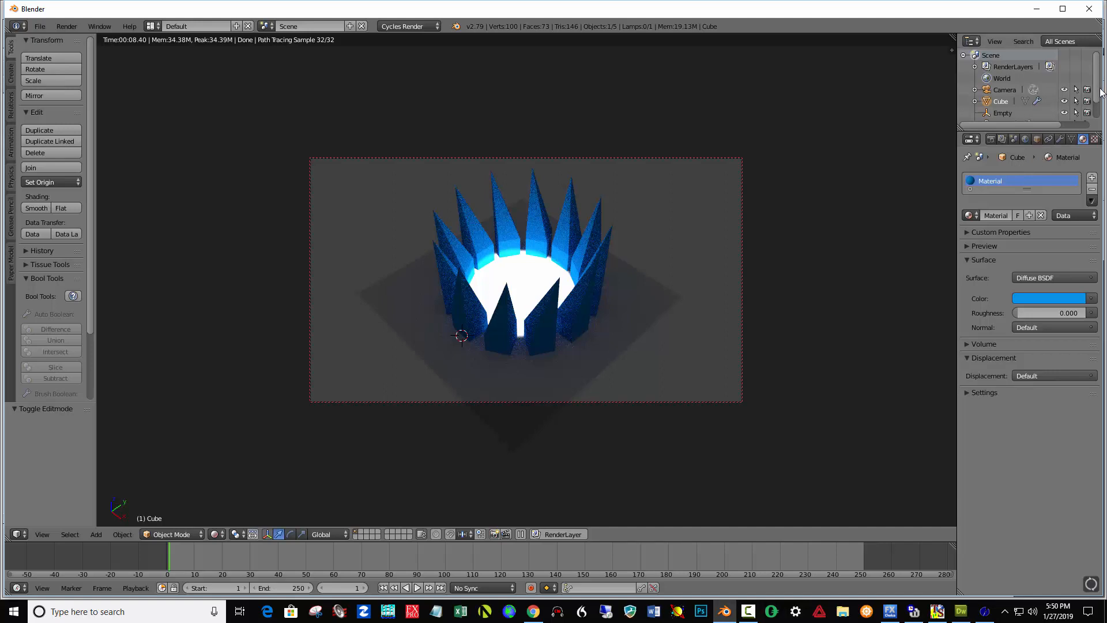
Select the lamp, widen its spot size to about 109° and set its size to 2.
scroll(1010, 106, down, 2)
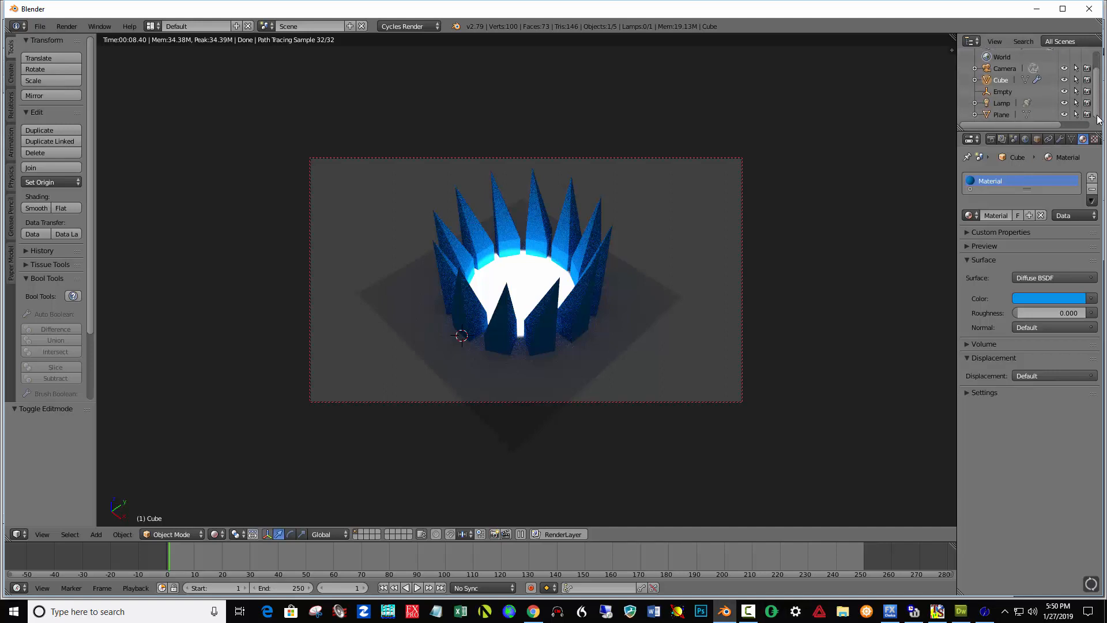
click(1008, 102)
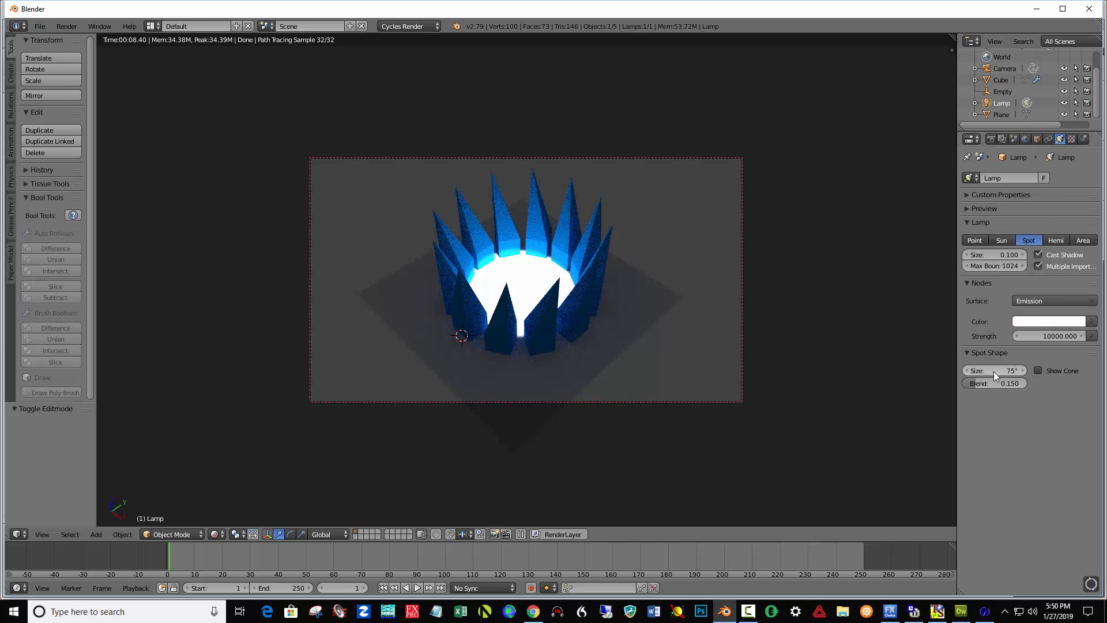
drag(994, 371, 1066, 371)
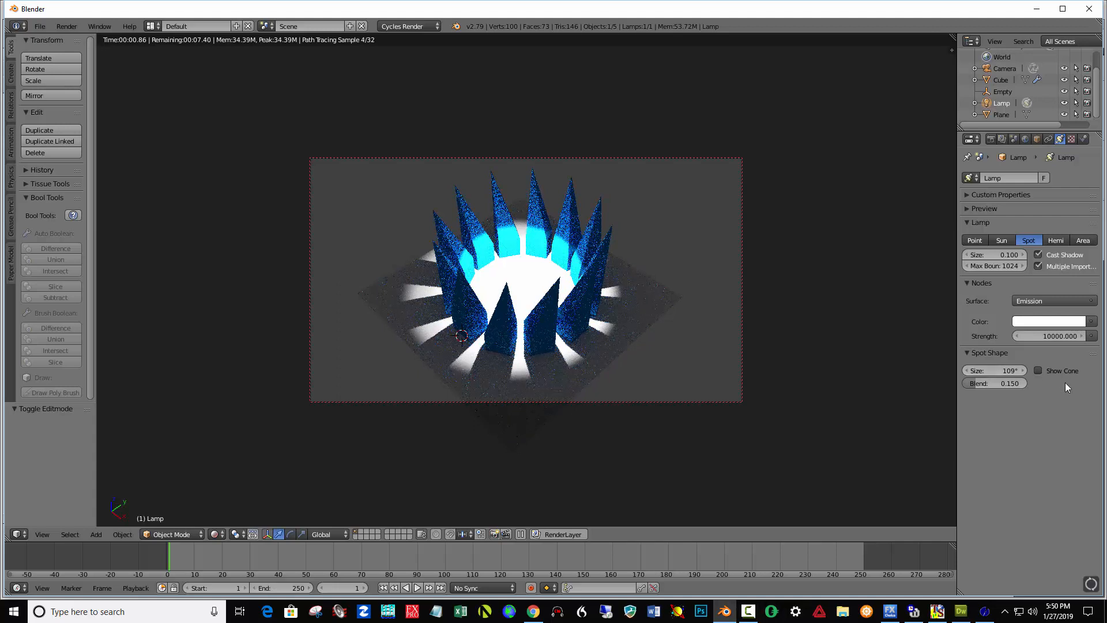
click(1010, 255)
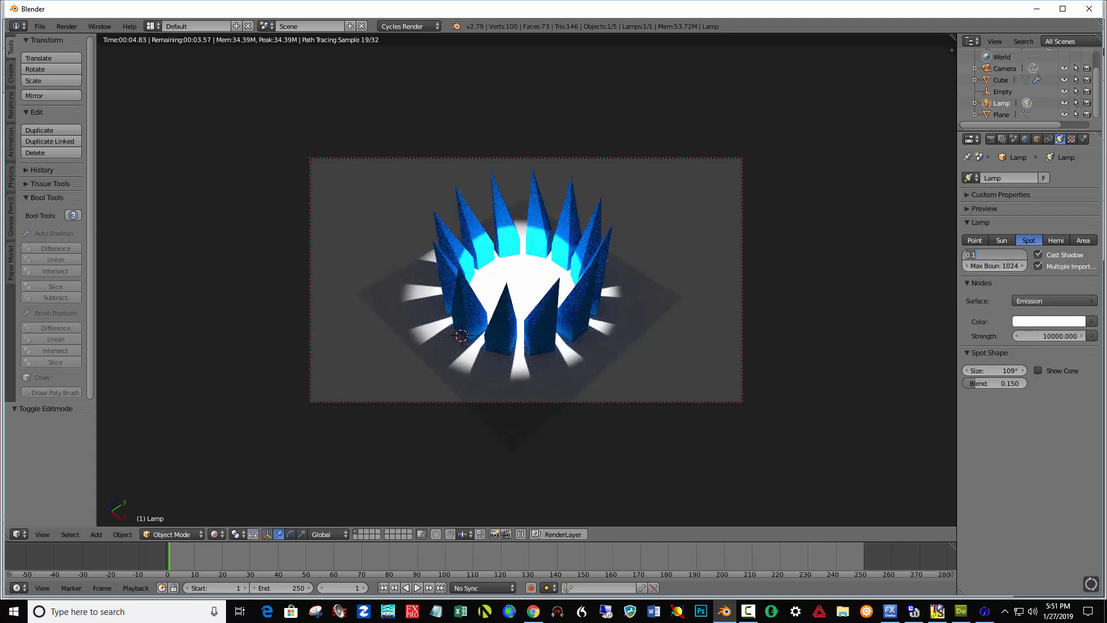
text(2)
key(Return)
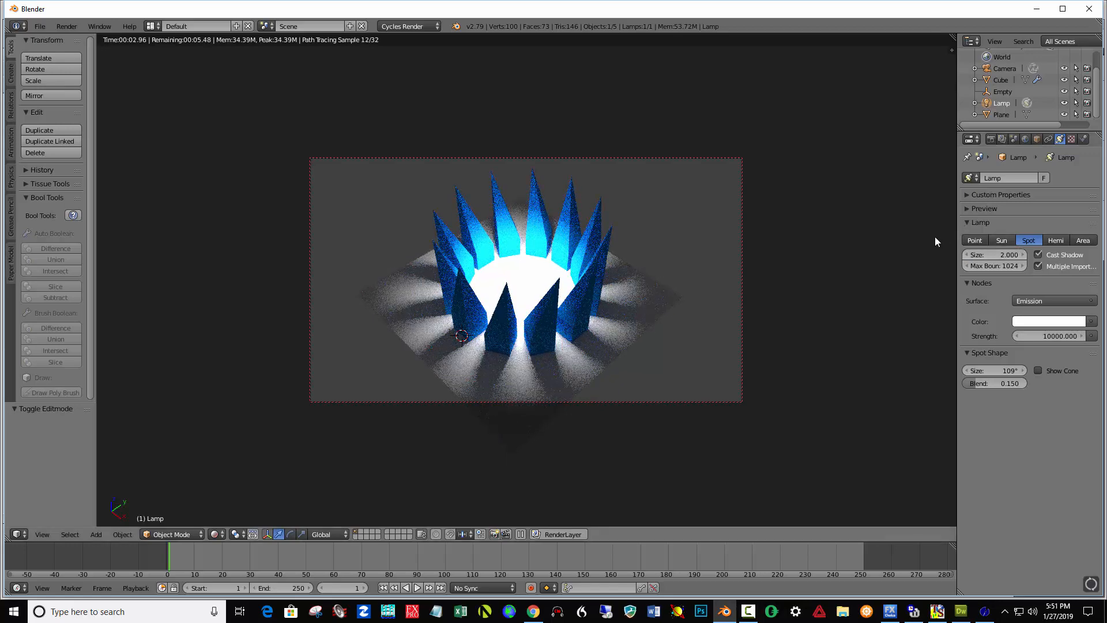
Set the lamp's emission strength to 8000.
click(1049, 334)
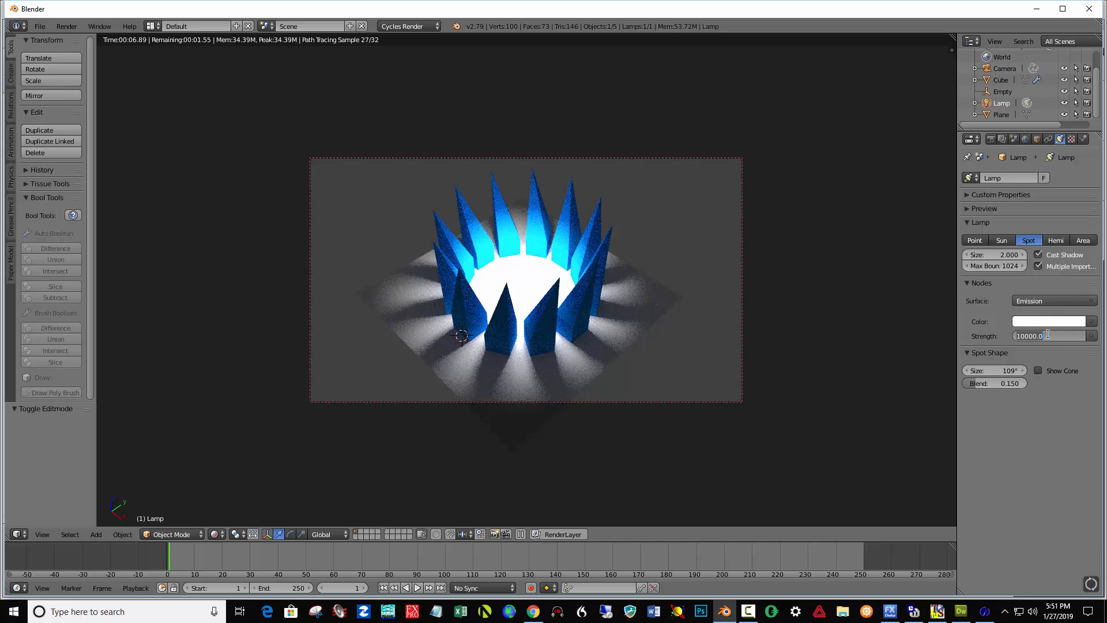
text(80)
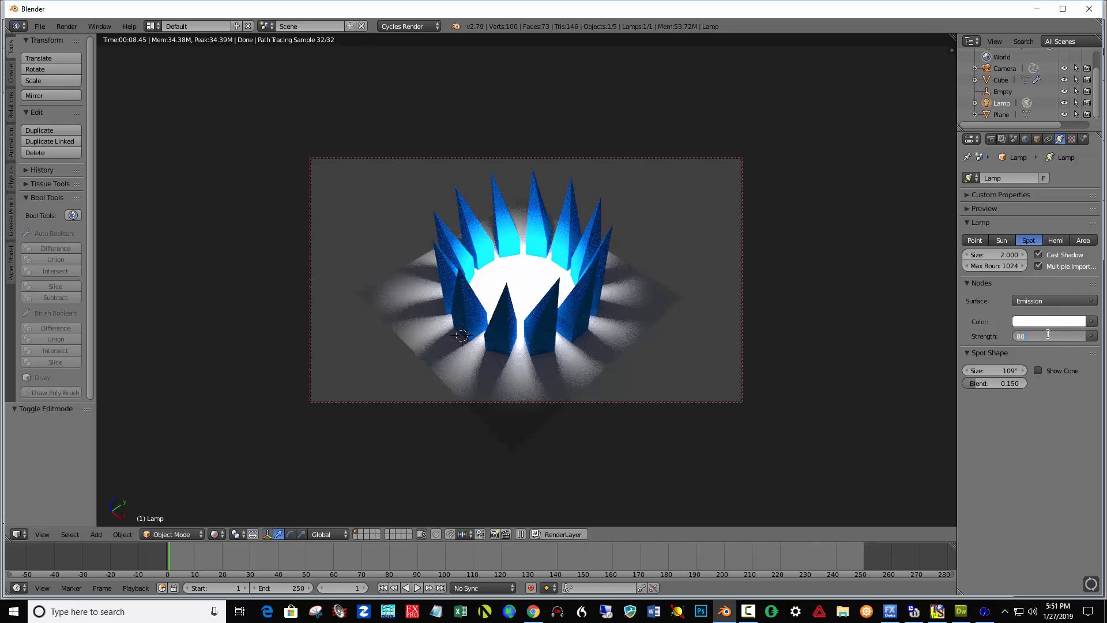
text(00)
key(Return)
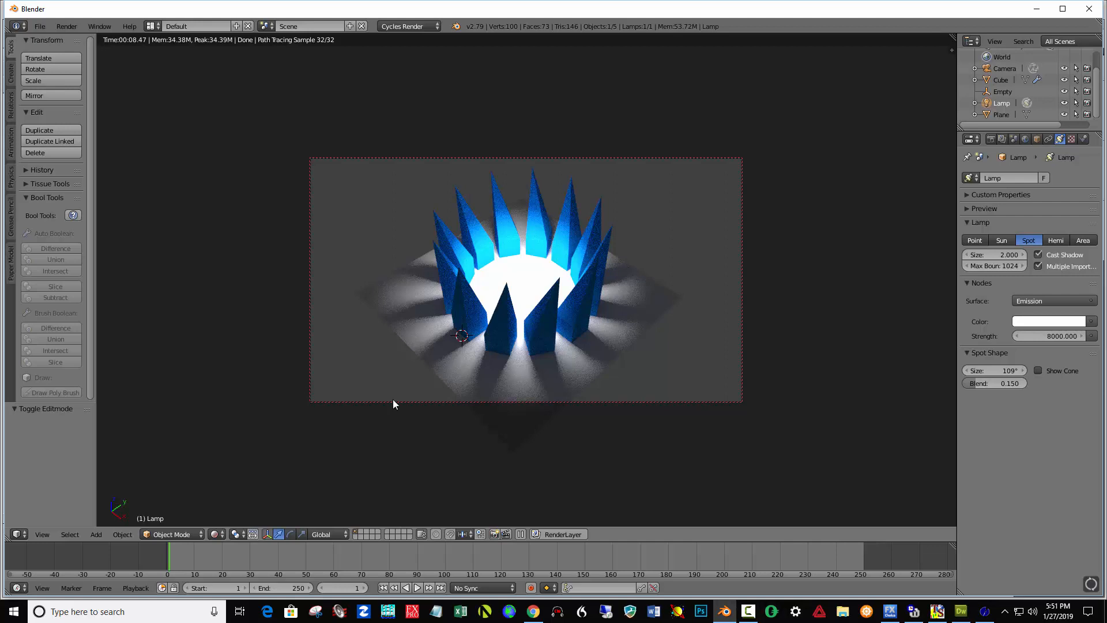
Switch to Solid shading and move the lamp up about 11.74 along Z.
click(225, 534)
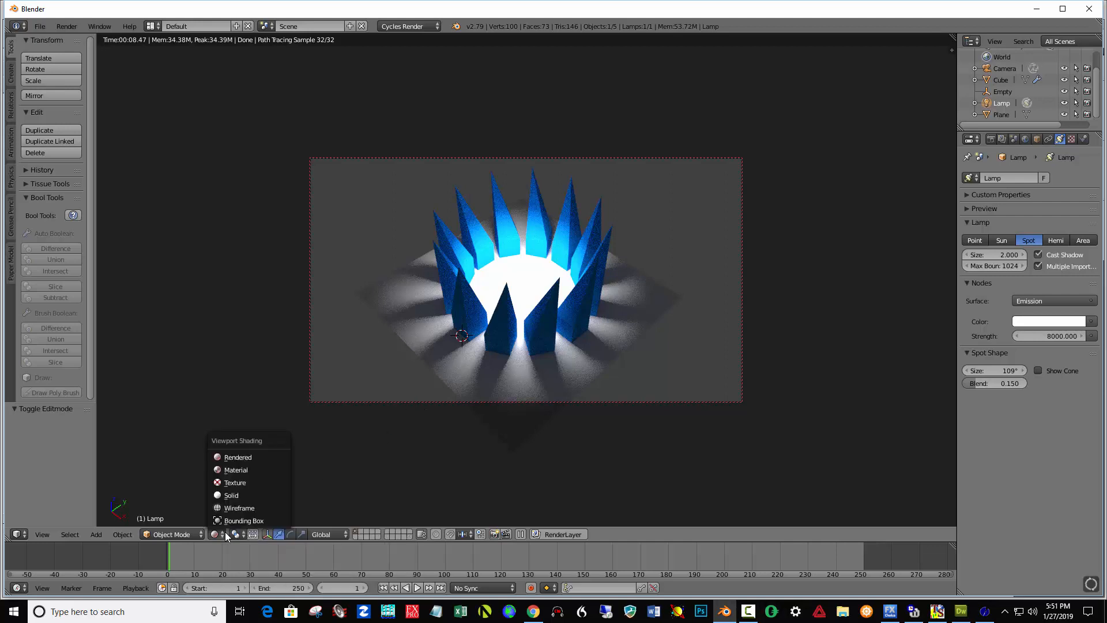
click(236, 495)
scroll(649, 333, down, 6)
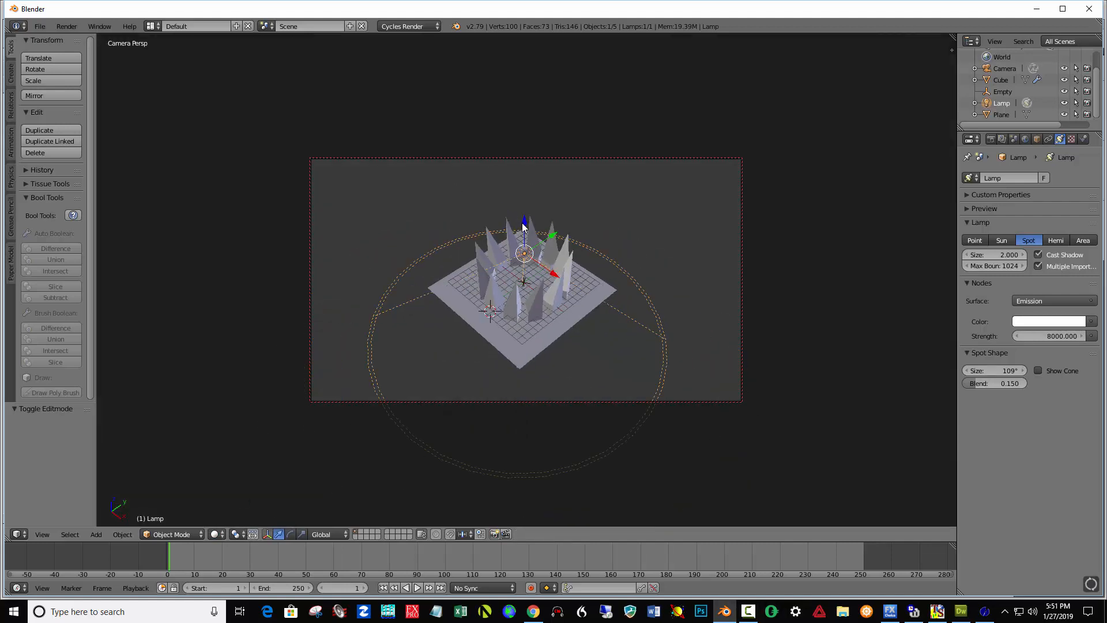
drag(524, 223, 524, 151)
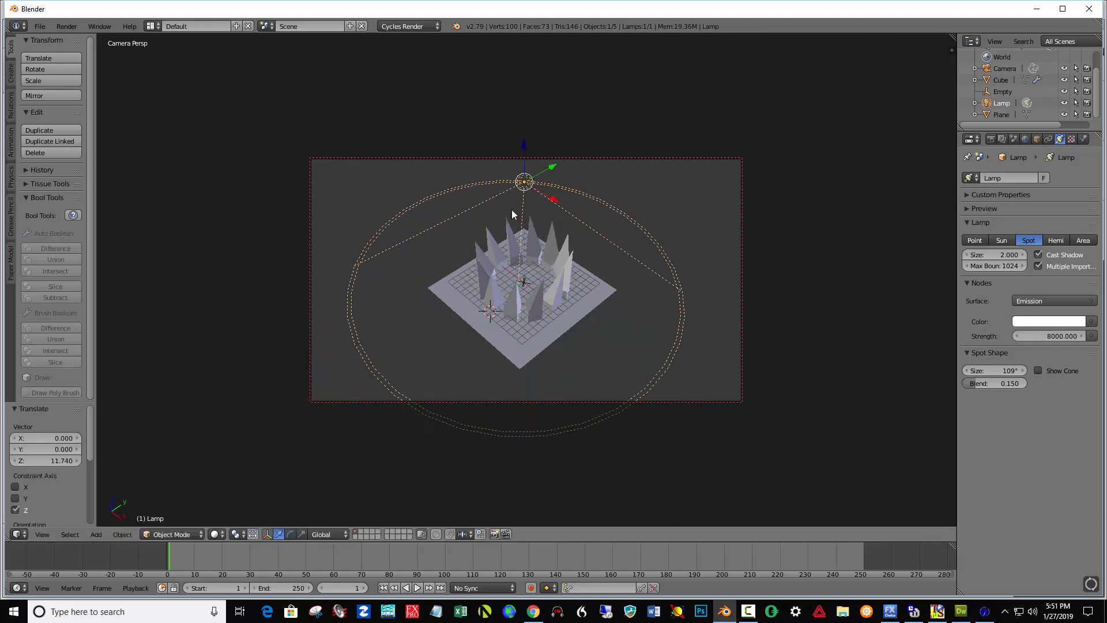
Return to Rendered shading and set the lamp's emission strength to 15000.
click(223, 537)
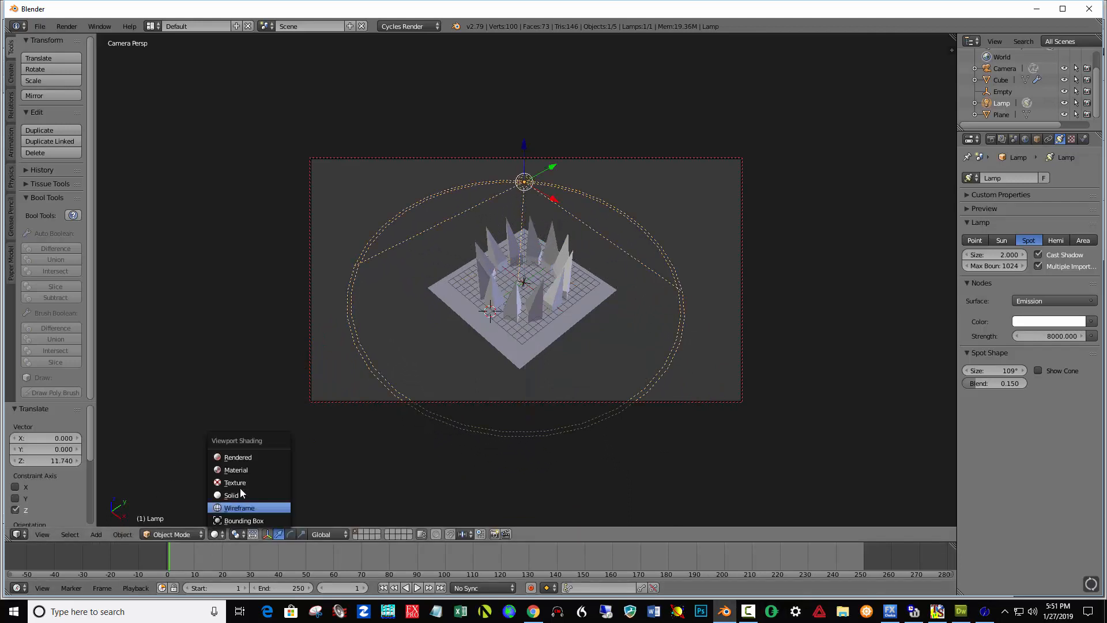
click(246, 455)
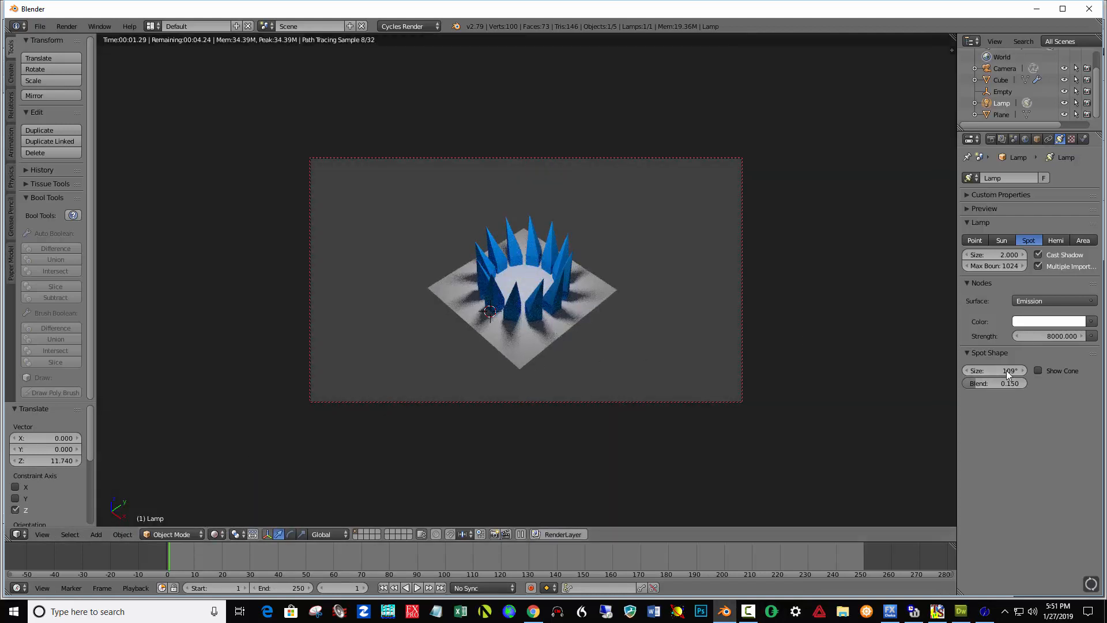
click(1043, 336)
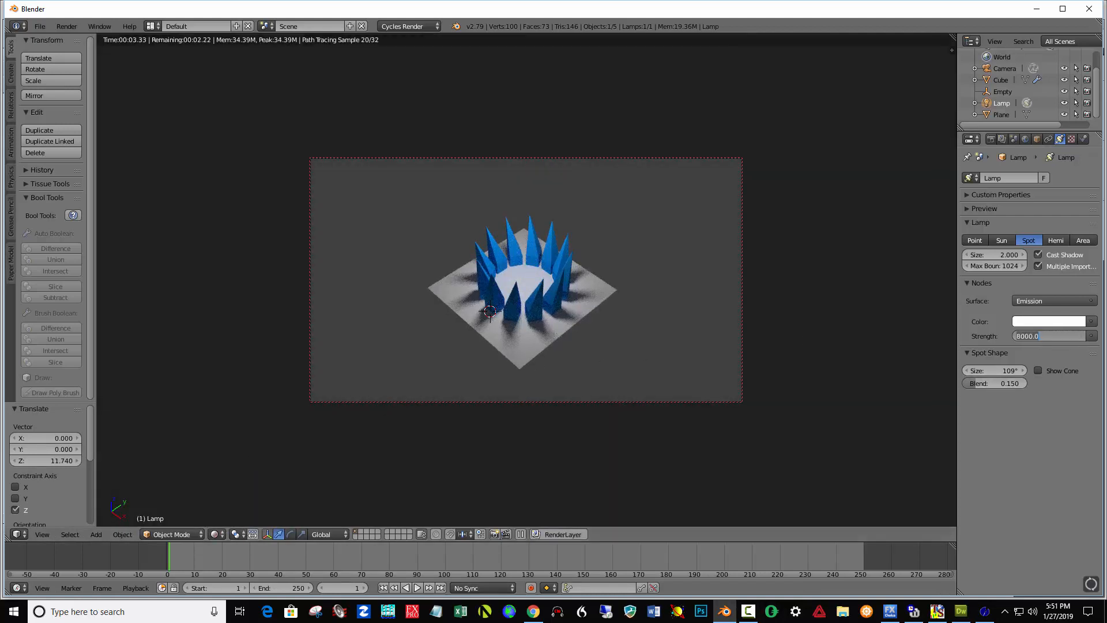
text(150000)
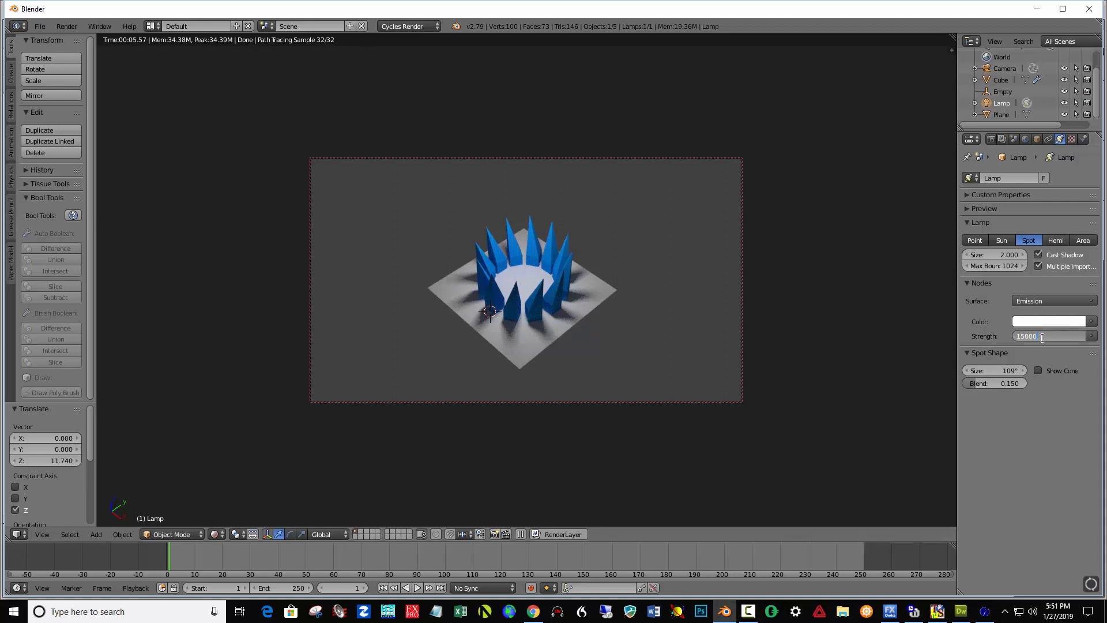
key(Return)
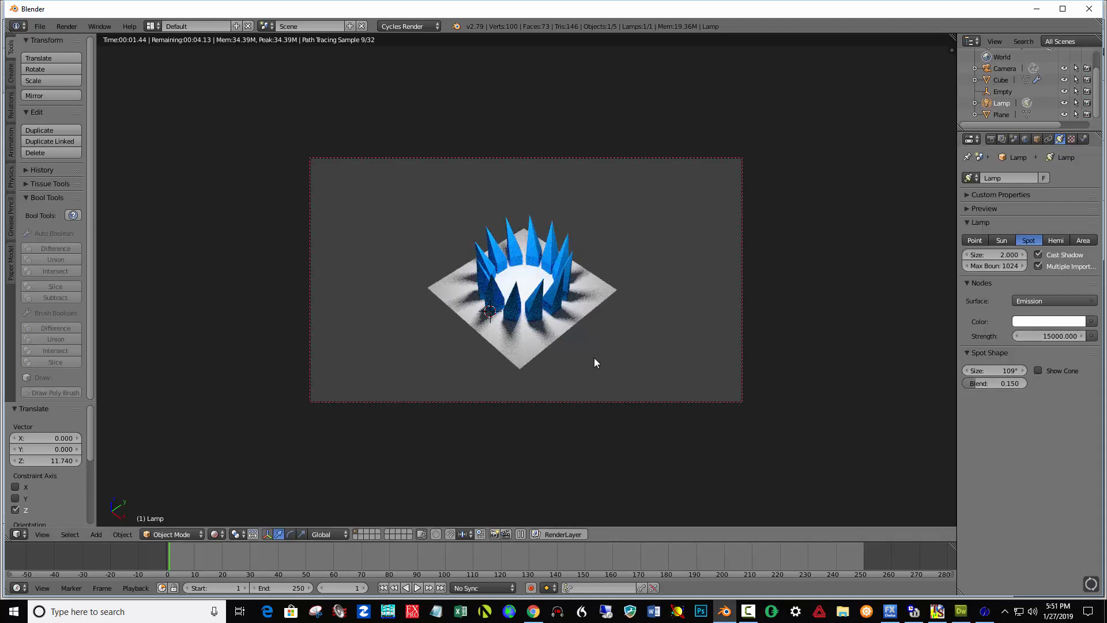
Narrow the lamp's spot size to about 57.3°.
scroll(594, 357, up, 3)
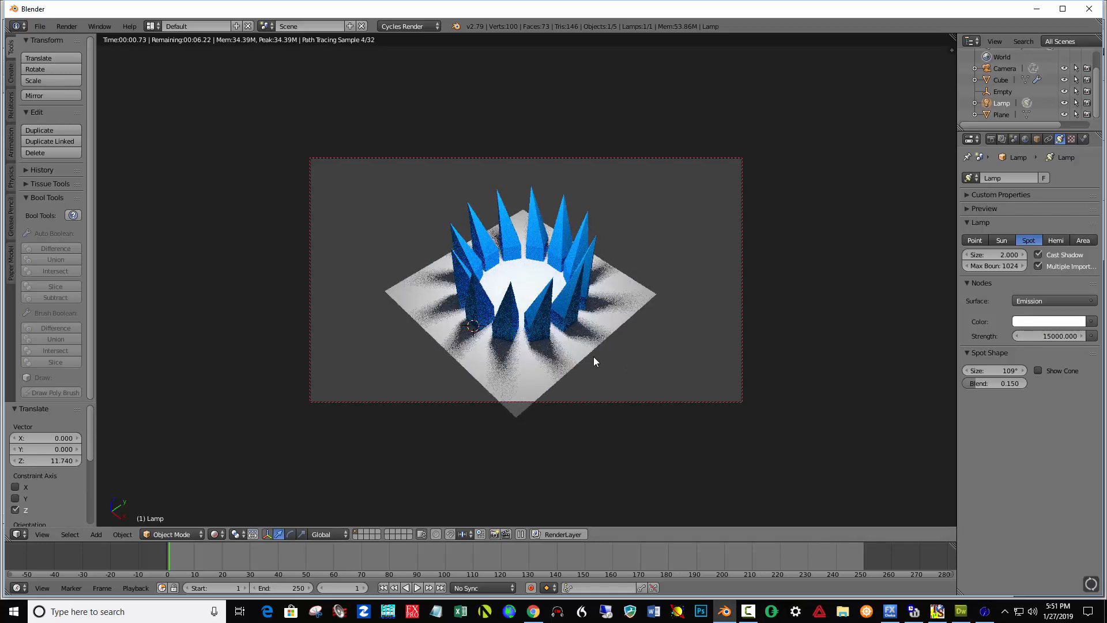
scroll(593, 357, up, 2)
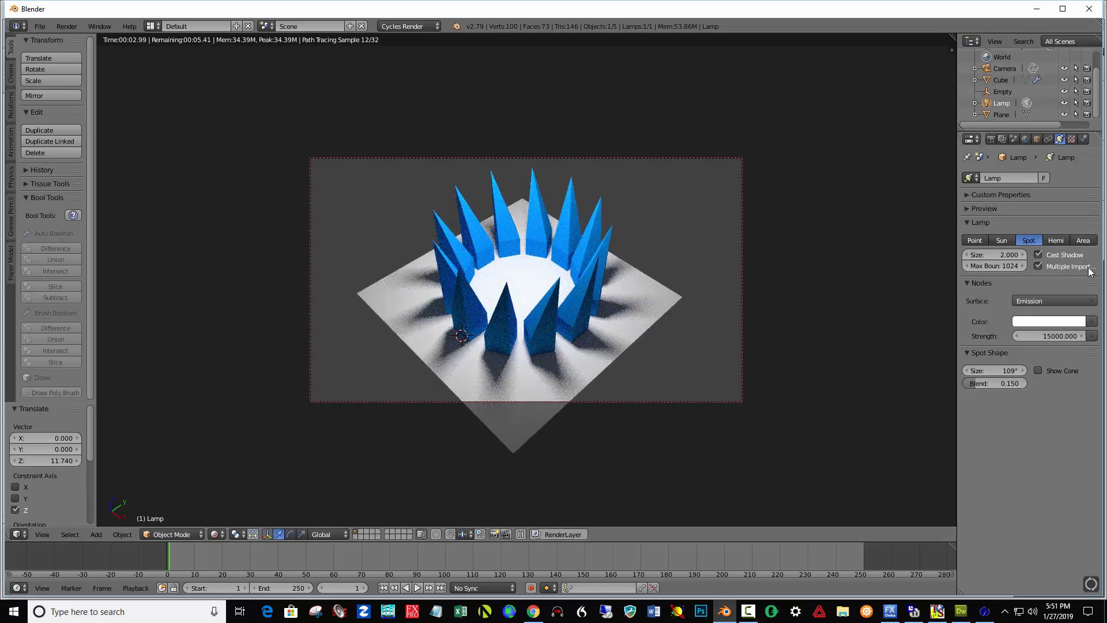
drag(1007, 370, 989, 370)
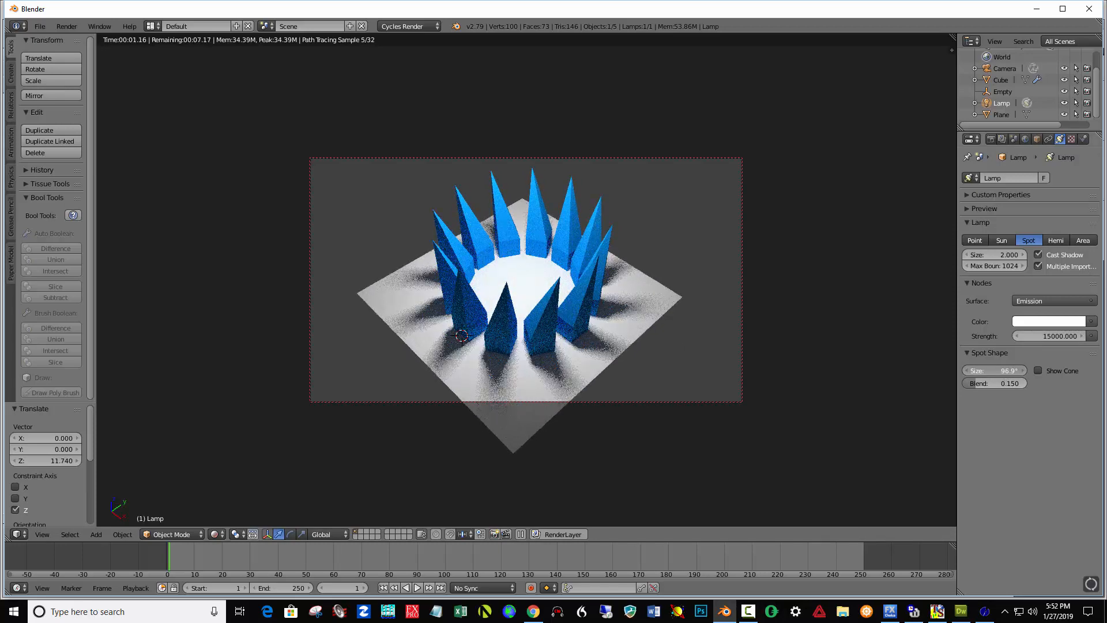
drag(1020, 374, 986, 373)
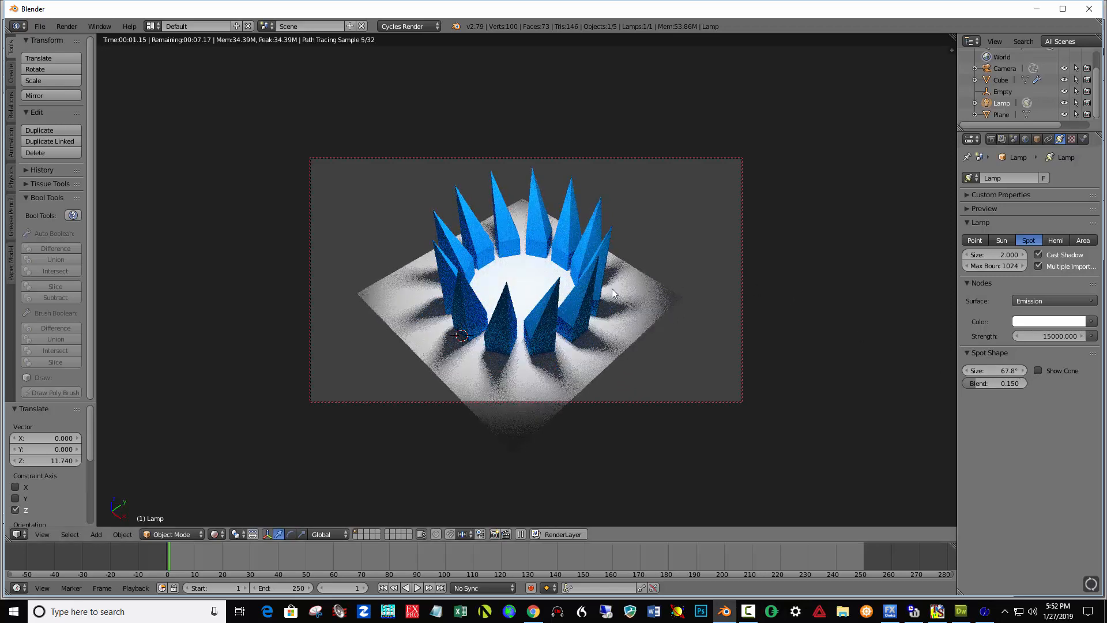
drag(1011, 373, 1003, 373)
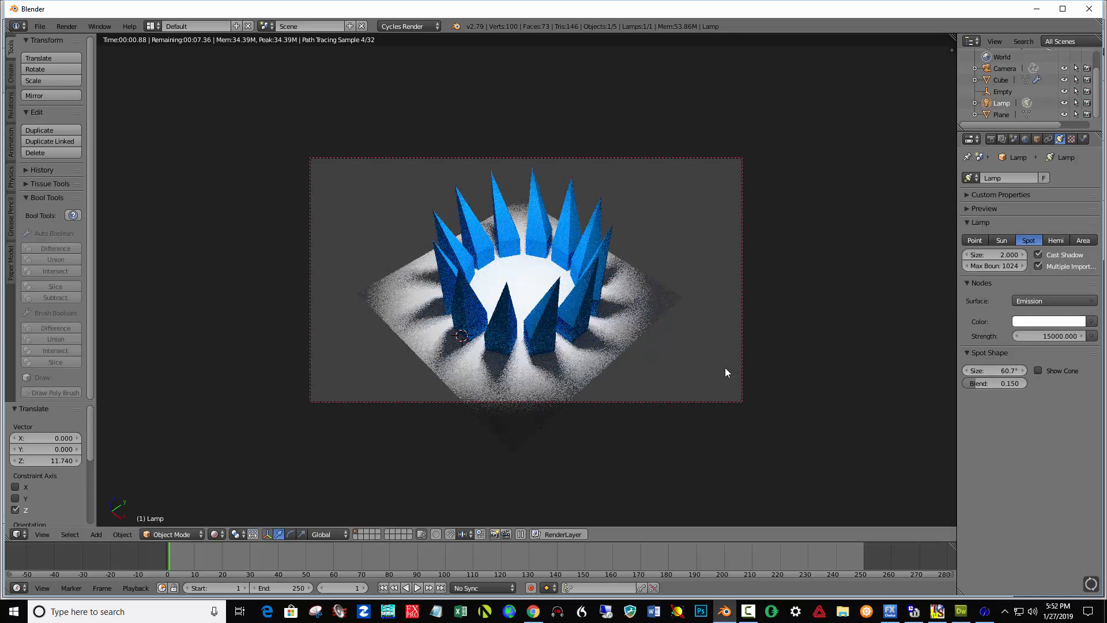
drag(1011, 370, 1016, 368)
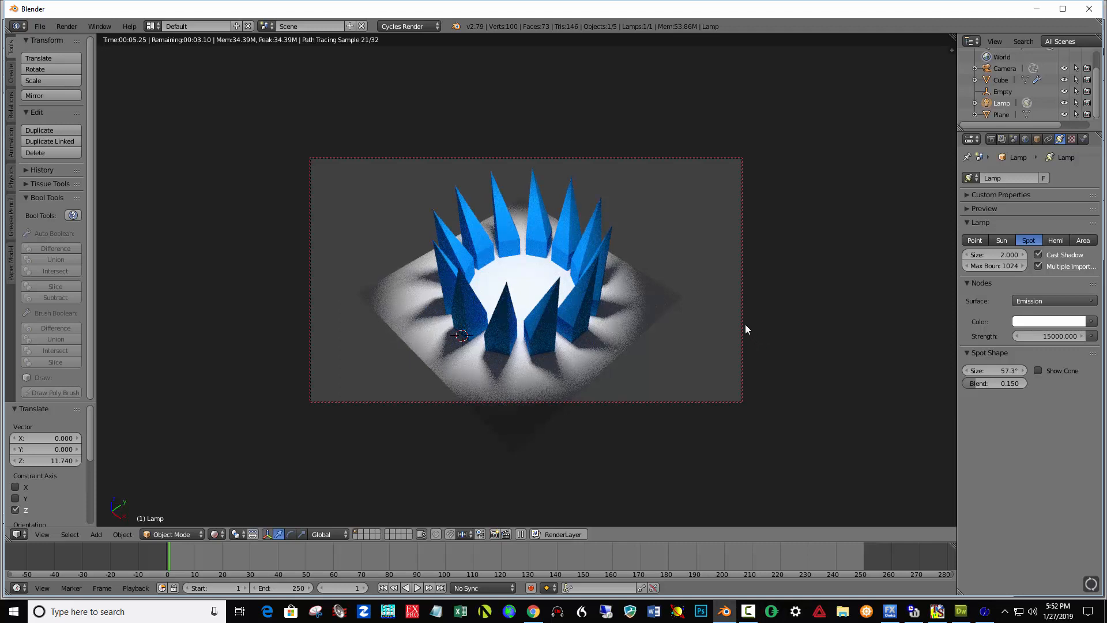
Open the render settings, expand Sampling, and set the render device to GPU Compute.
click(990, 140)
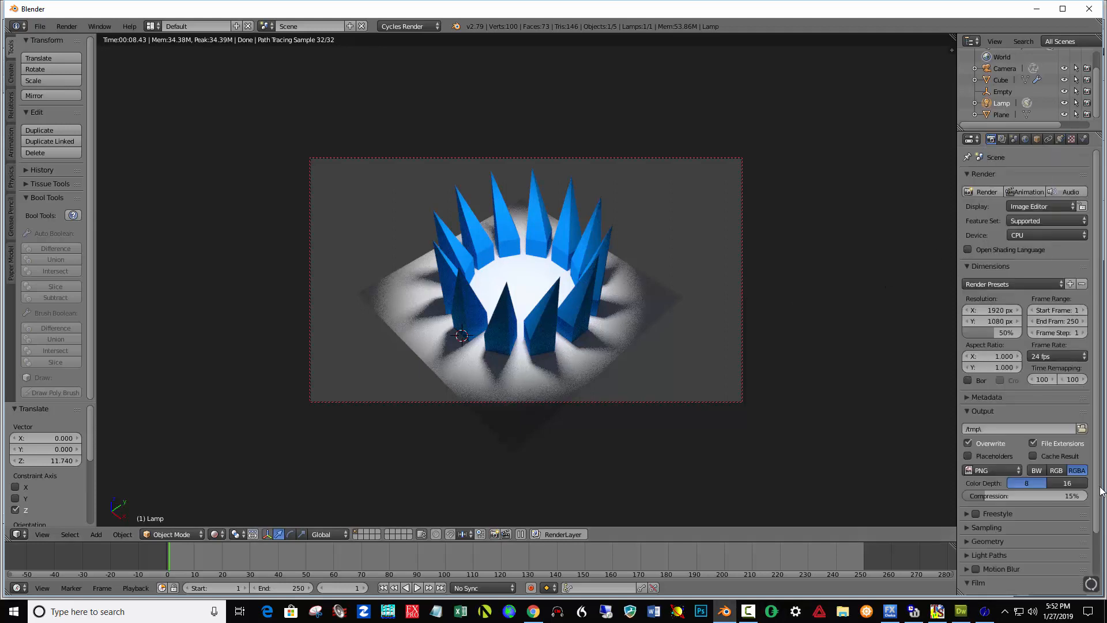
scroll(1026, 369, down, 4)
click(970, 480)
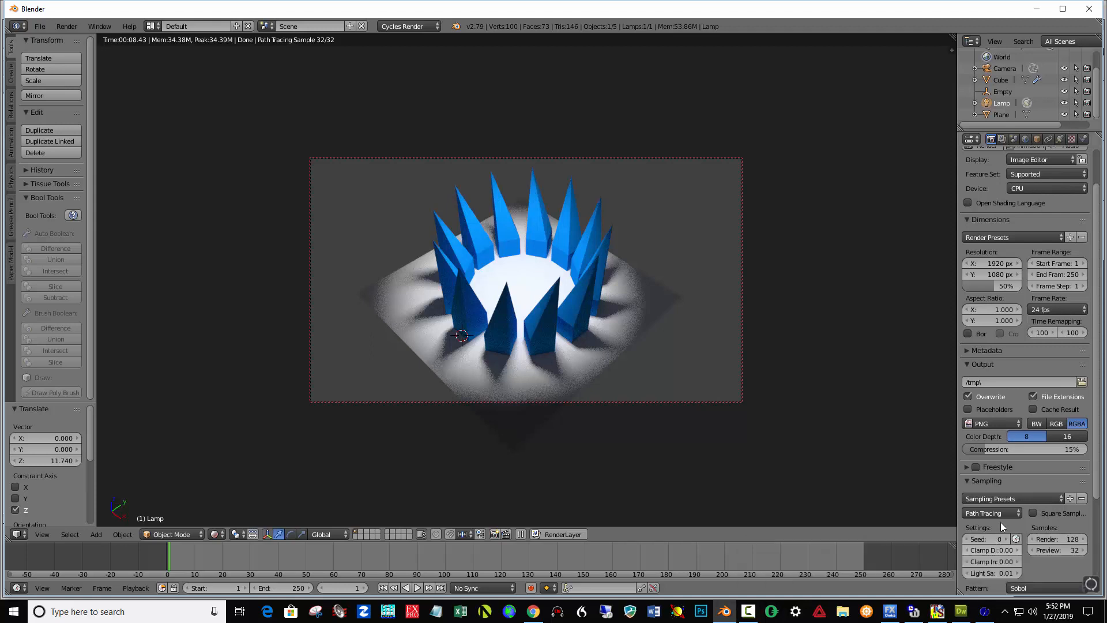
click(1032, 189)
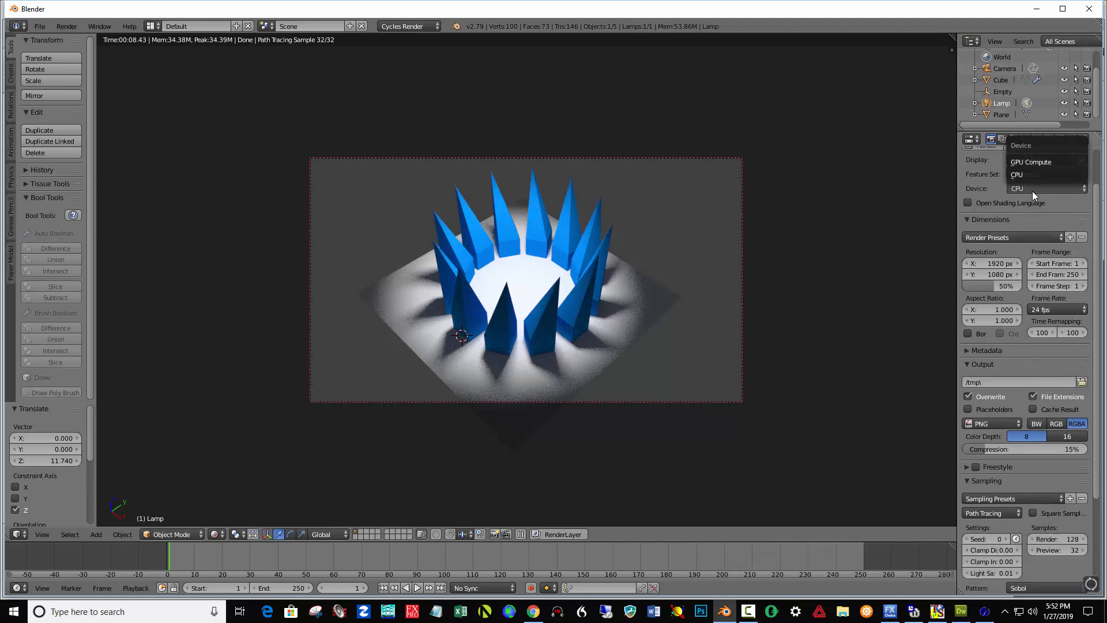
click(1030, 163)
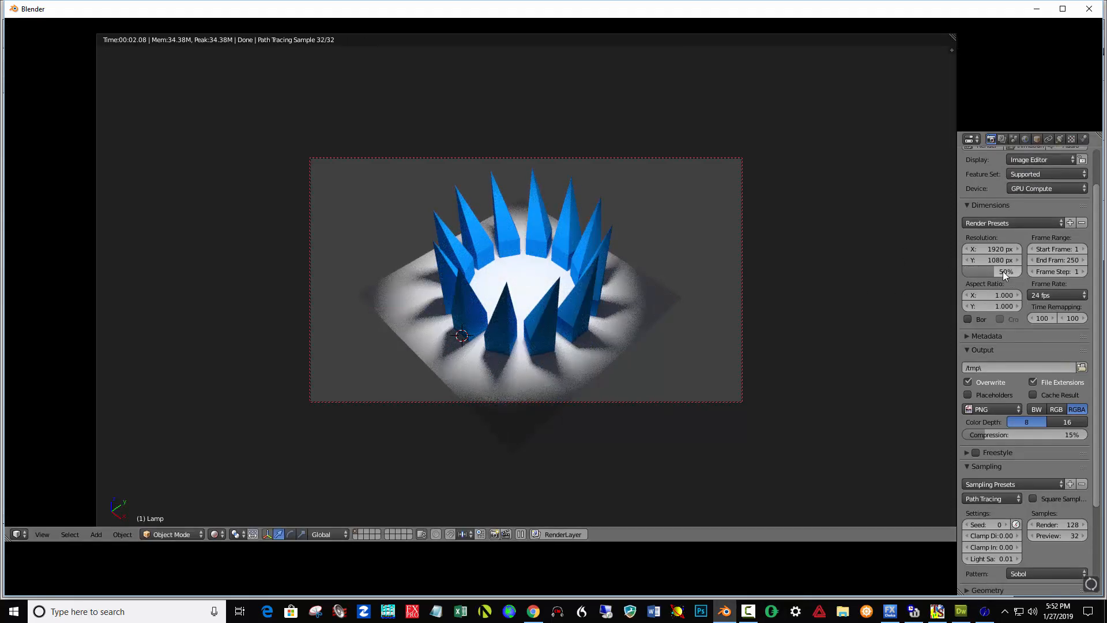
Set the render resolution percentage to 77% and render the image.
drag(1002, 271, 1017, 271)
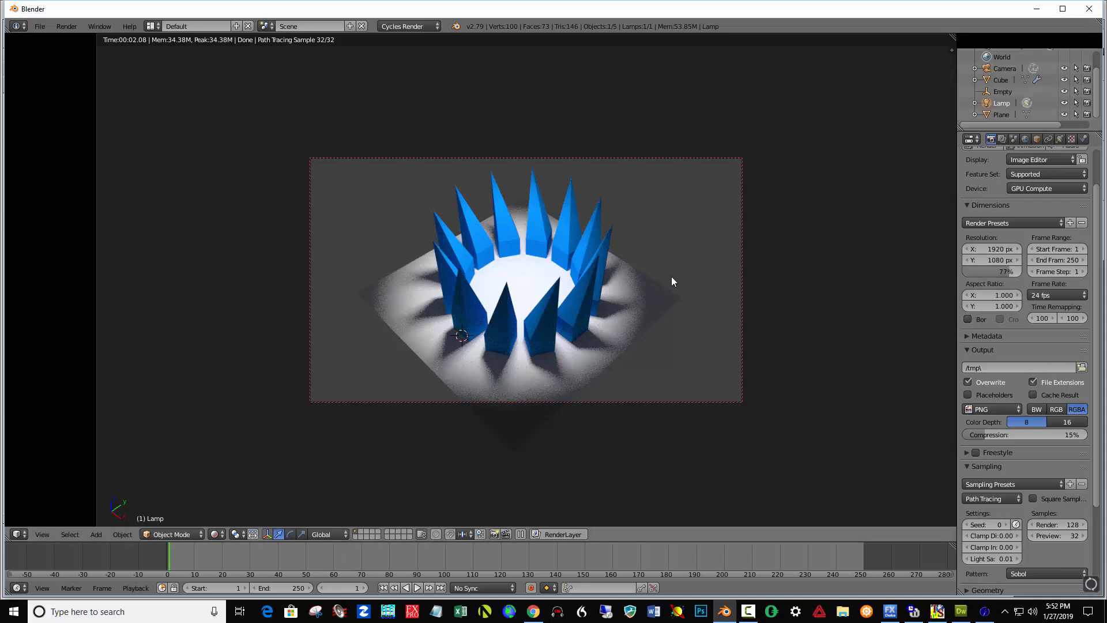
key(F12)
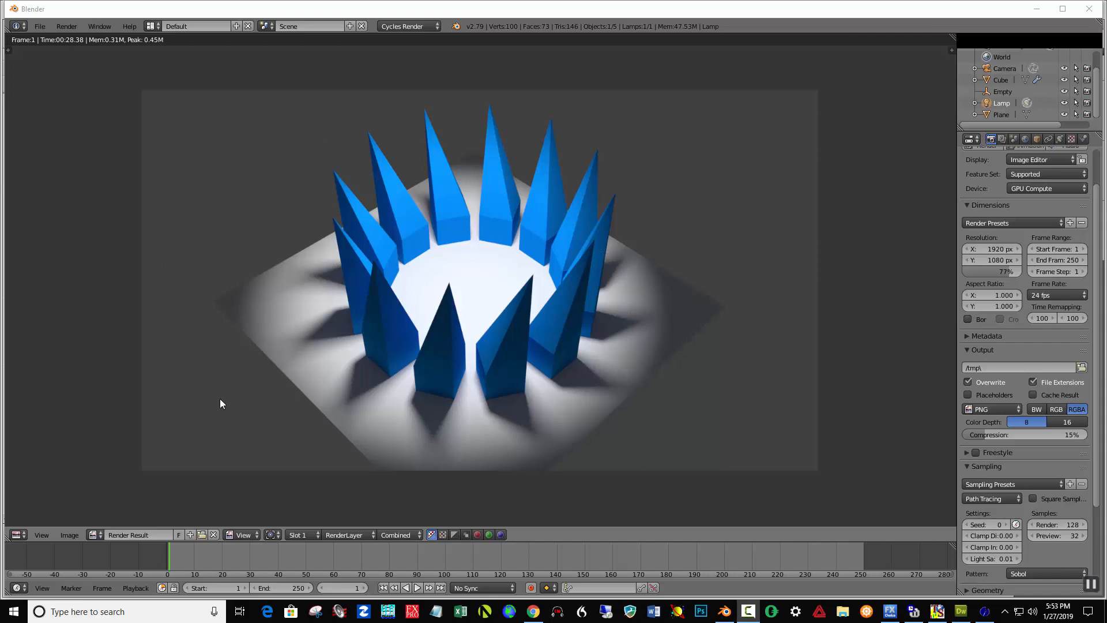
Save the rendered image as council of elders 1.png in Documents.
click(70, 534)
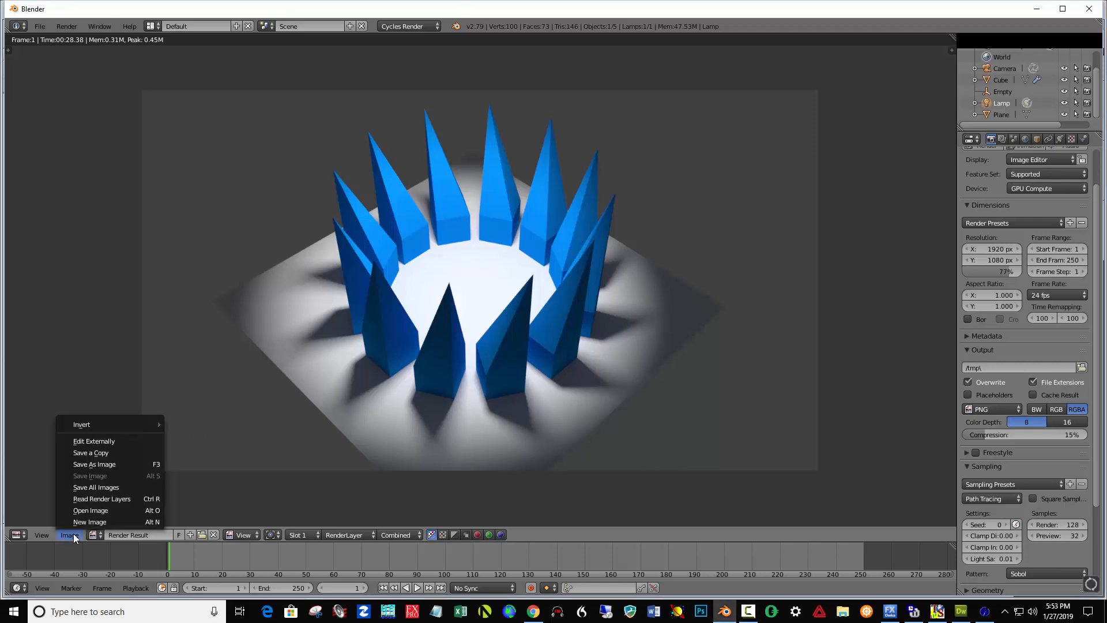
click(98, 465)
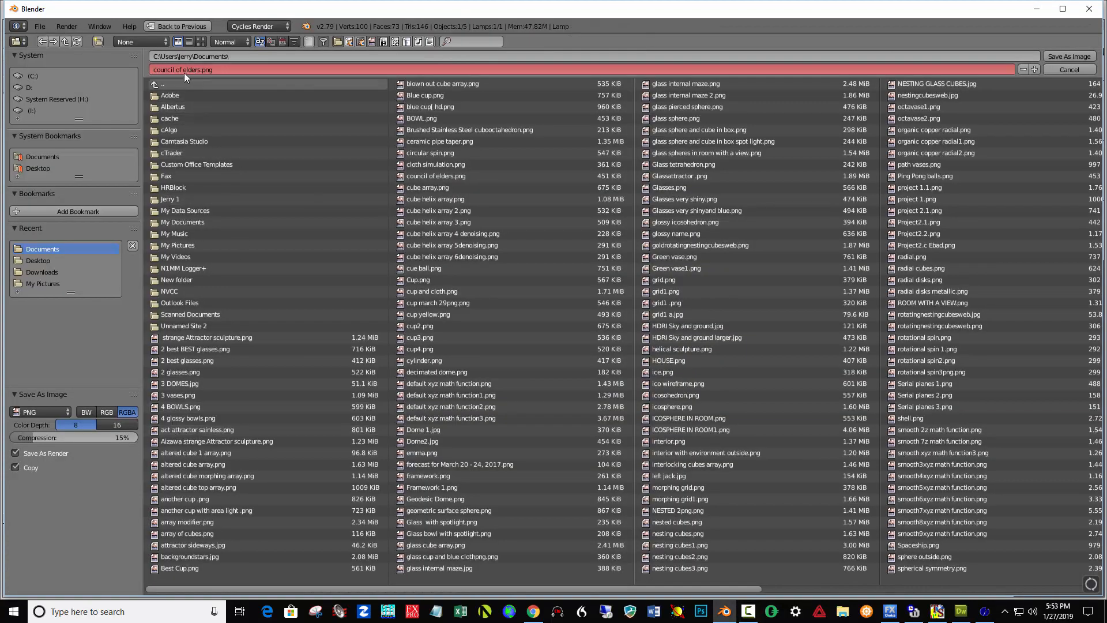
click(184, 70)
click(202, 70)
double_click(202, 70)
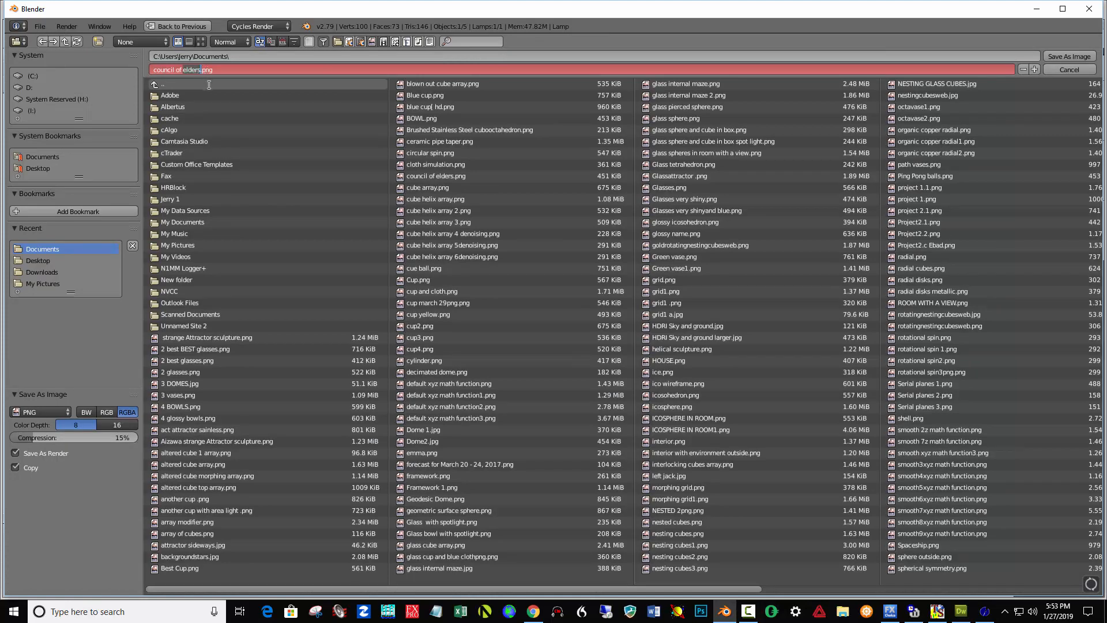
text(1)
text(elders)
click(1070, 57)
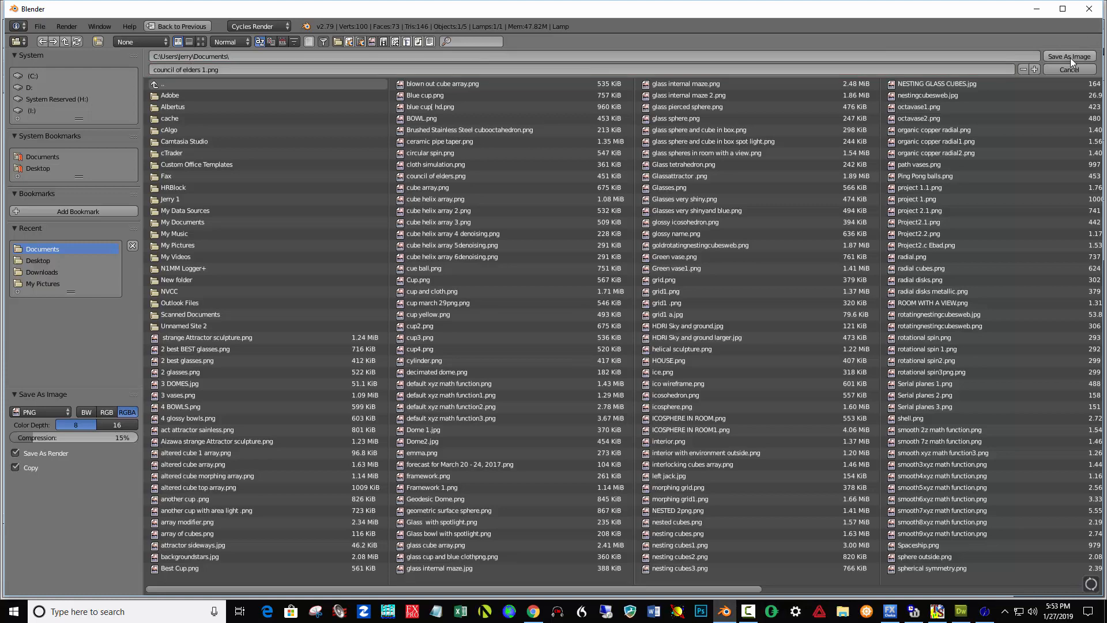
click(1068, 57)
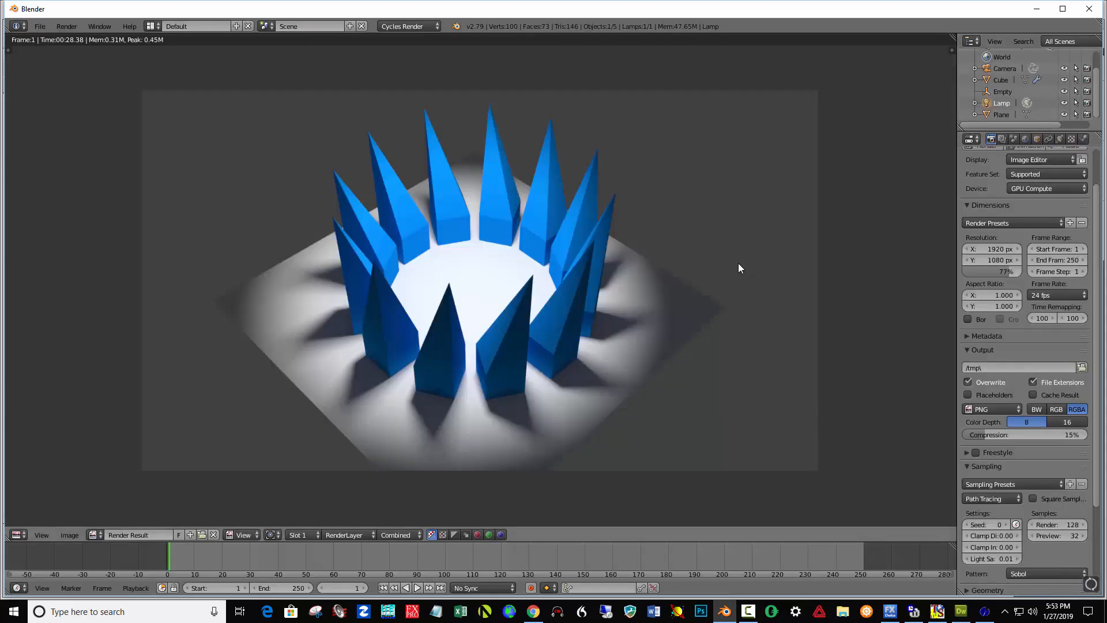